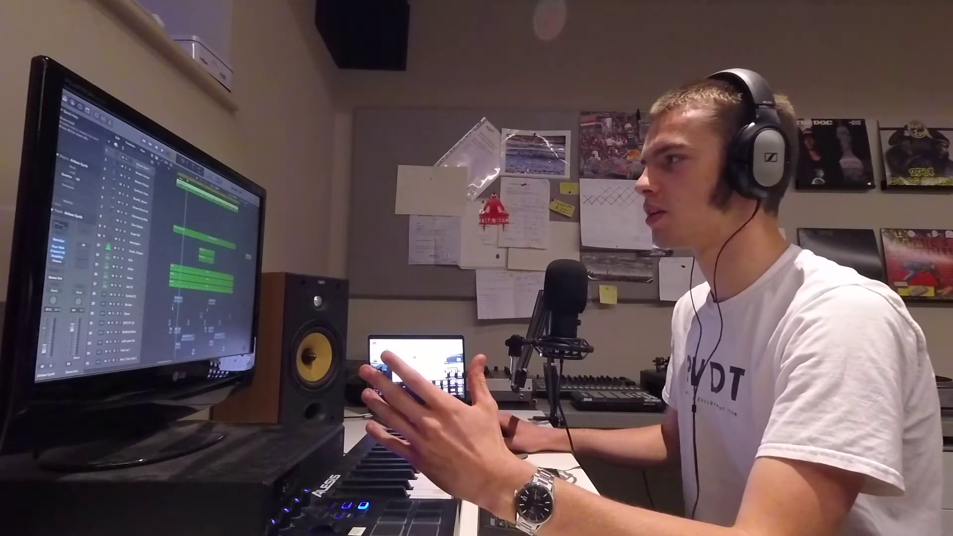
Step: Solo the Inst 17 track and select its region
scroll(198, 248, down, 5)
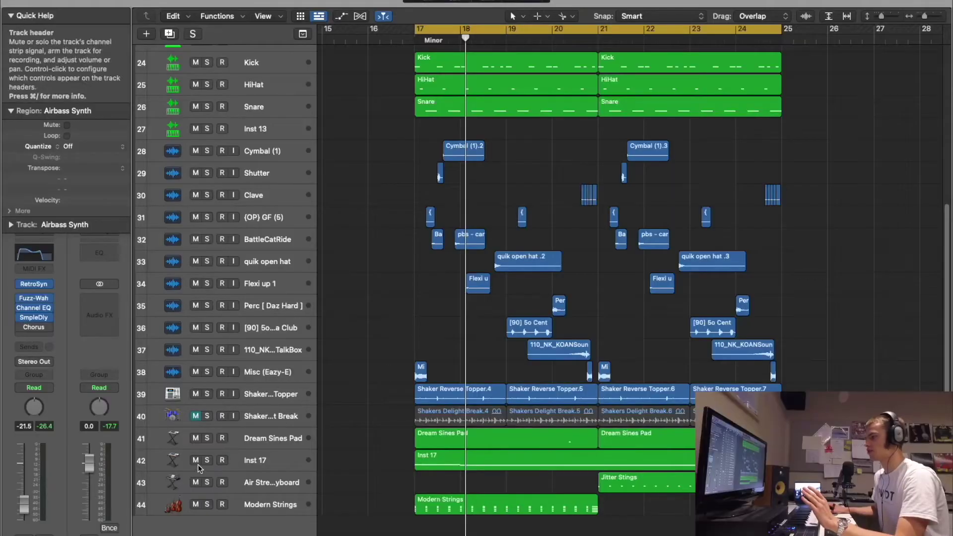
click(207, 460)
click(255, 460)
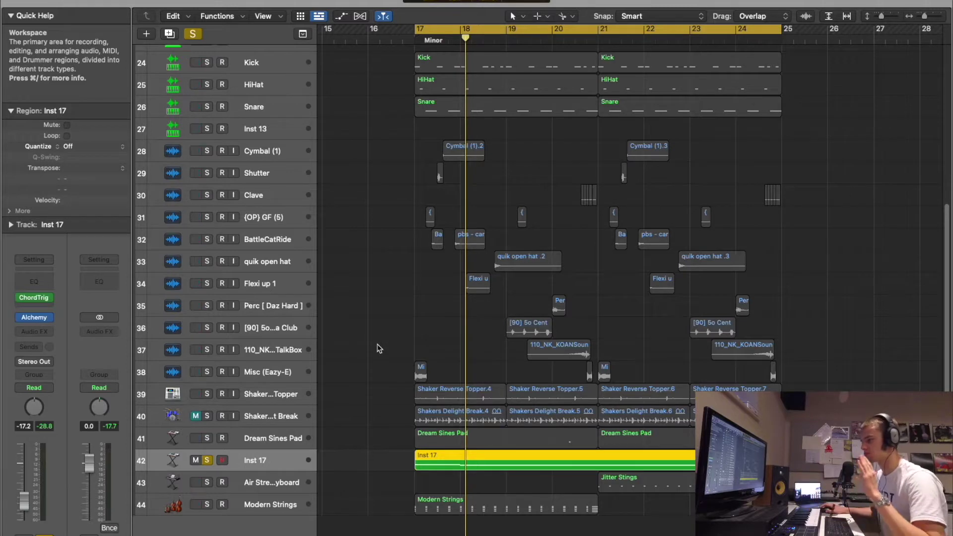
Step: Review Inst 17's Chord Trigger MIDI FX and Alchemy synth, closing both windows
click(38, 300)
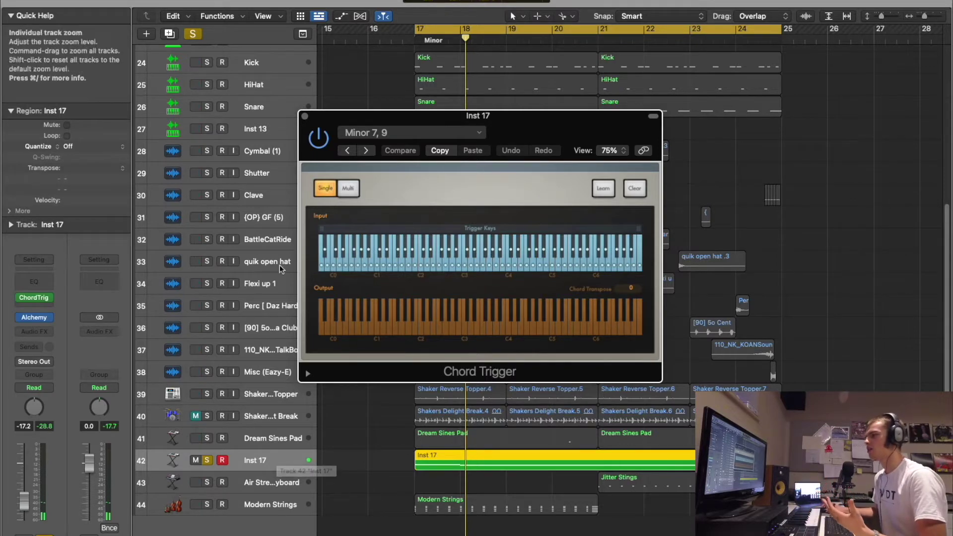
drag(443, 176, 674, 158)
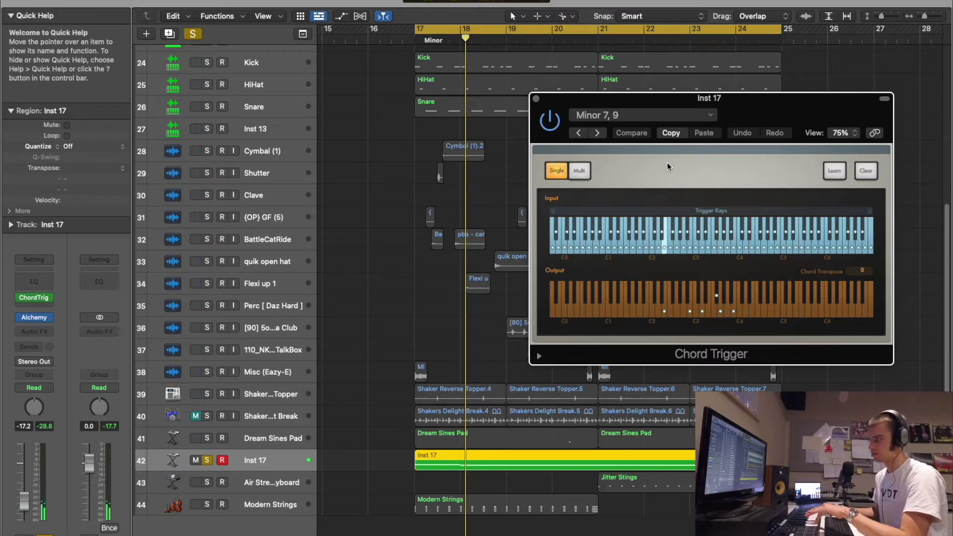
click(536, 99)
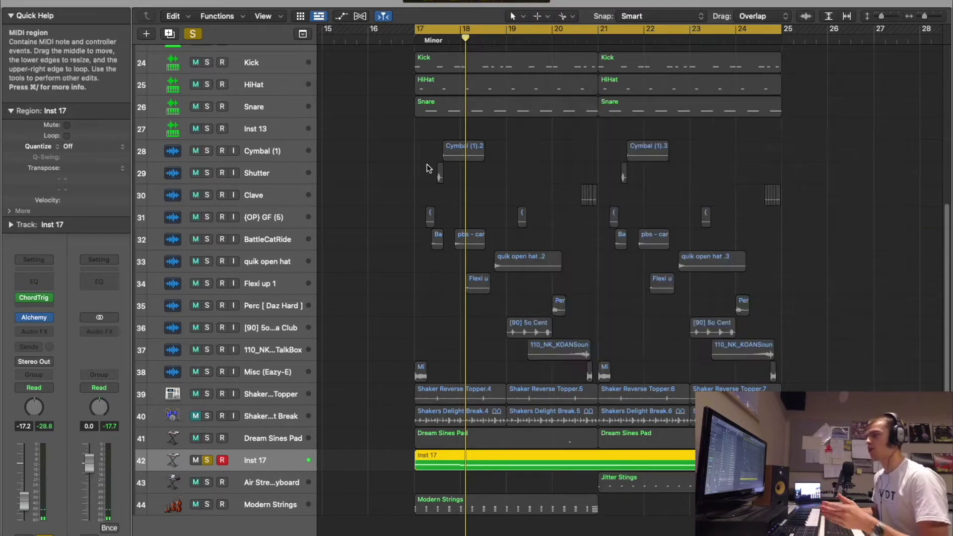
click(34, 317)
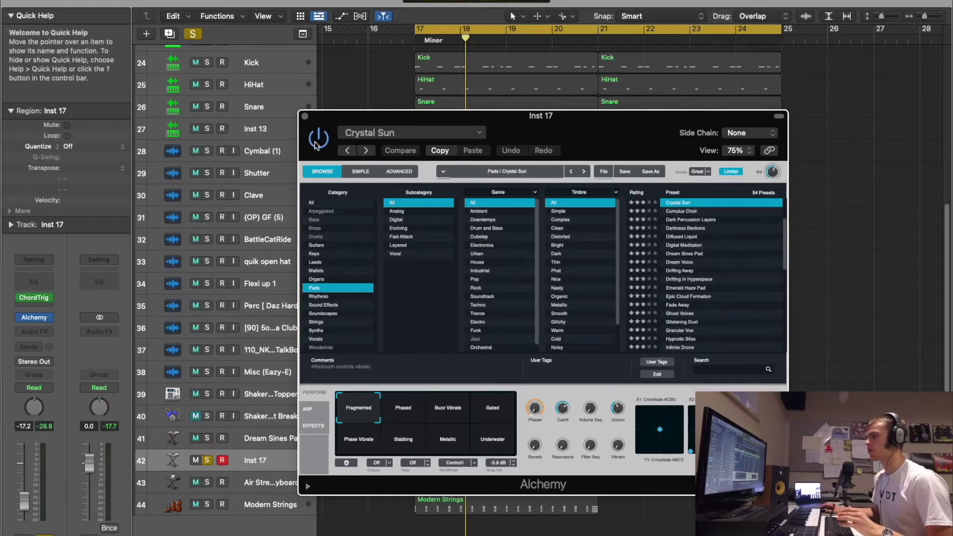
click(305, 117)
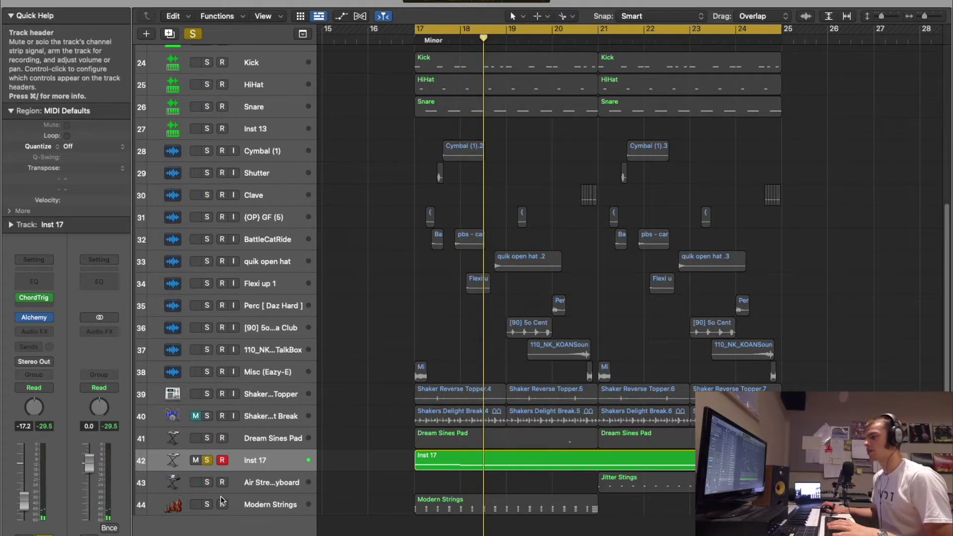
Step: Solo Modern Strings, restart playback, and shorten the loop to bars 17–21 in its Piano Roll
click(207, 504)
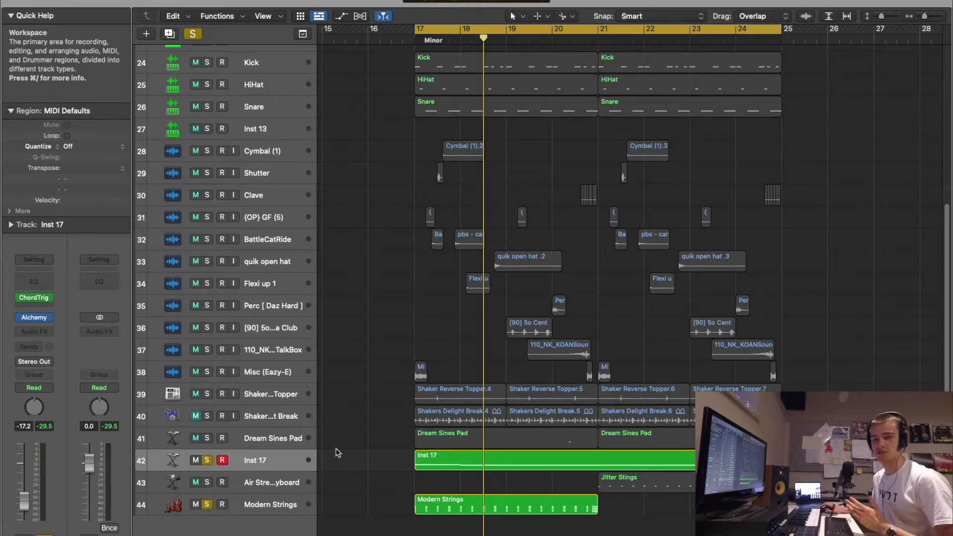
key(space)
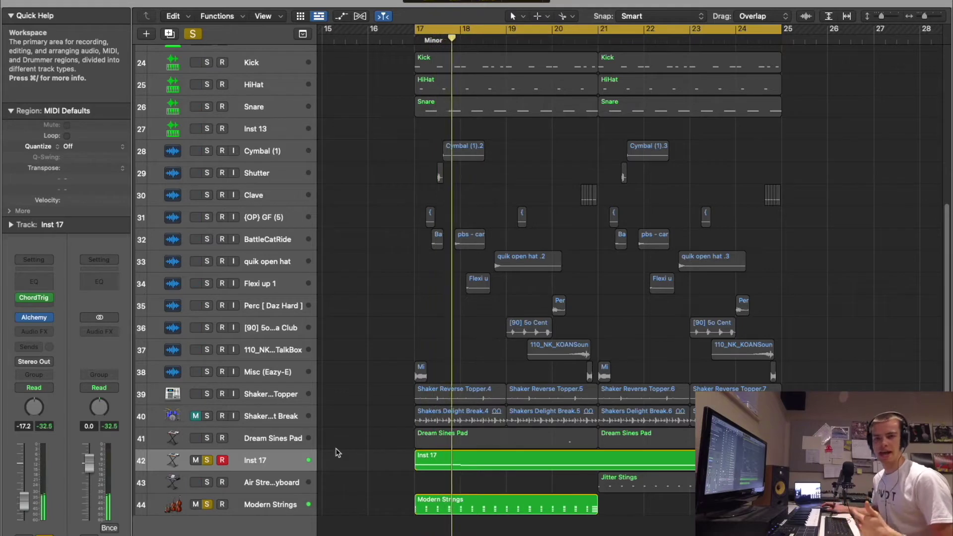
double_click(457, 504)
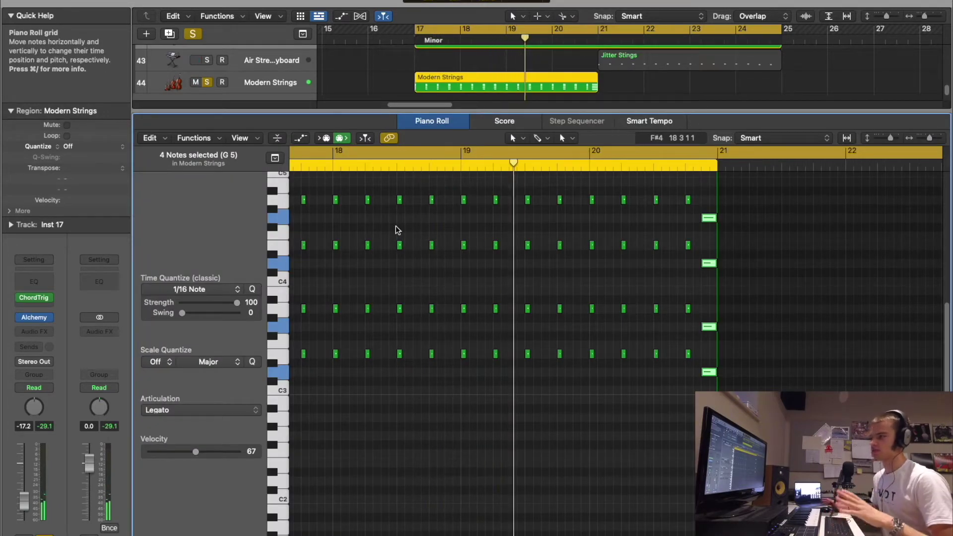
scroll(412, 248, up, 3)
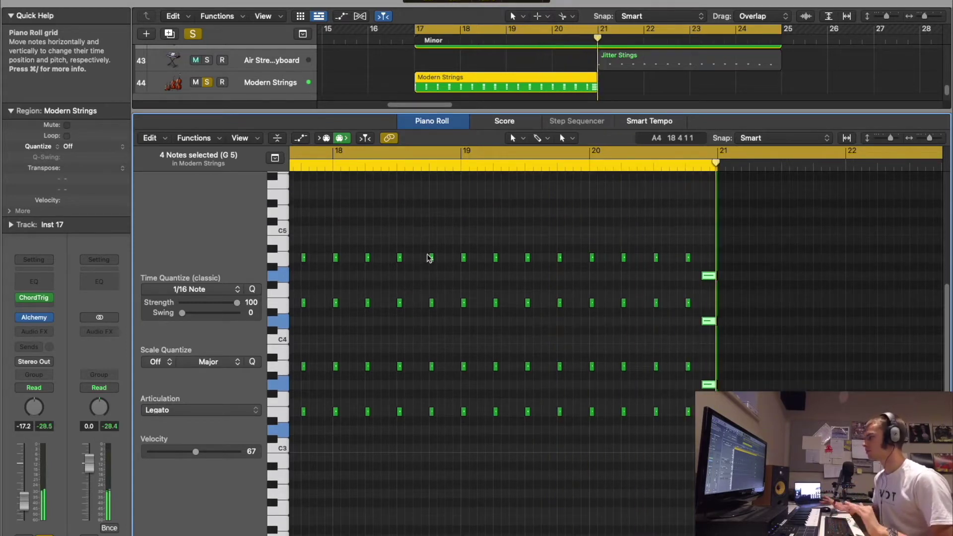
drag(780, 31, 589, 31)
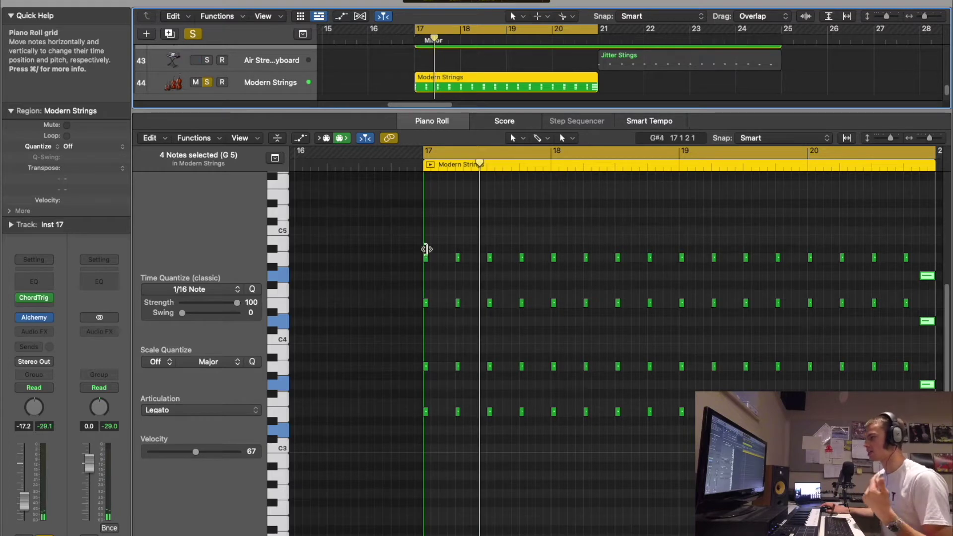
Step: Close the note editor, solo Dream Sines Pad, and turn looping off near bar 20
key(e)
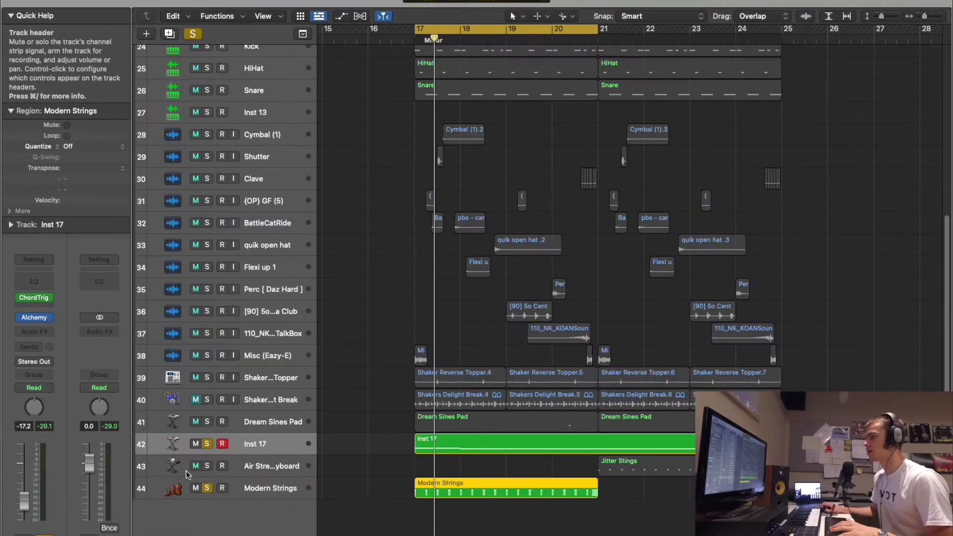
click(206, 420)
click(552, 29)
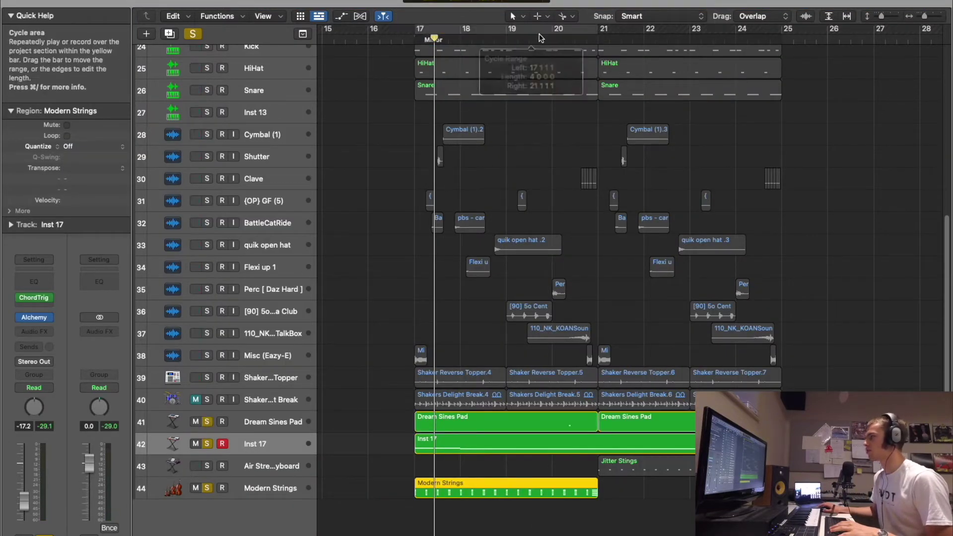
click(552, 38)
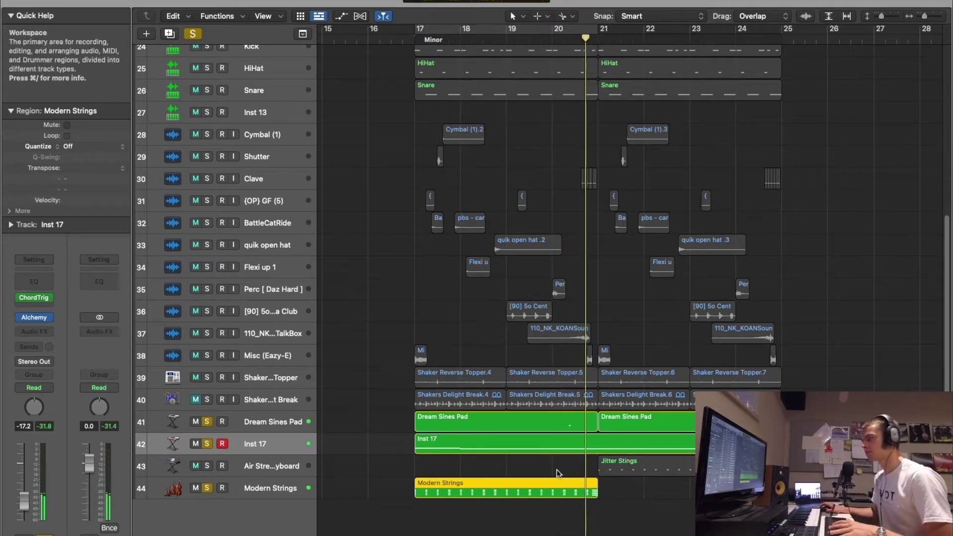
Step: Solo Shimmering Bells, Sugar Hill and Kensington, leaving the bars 17–21 loop off
scroll(558, 447, up, 5)
scroll(562, 393, up, 3)
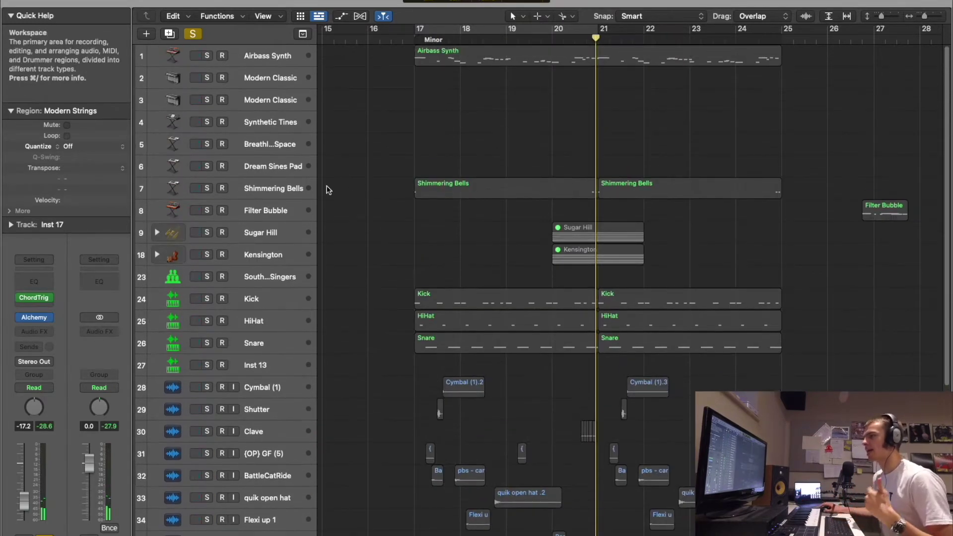
click(207, 189)
click(558, 32)
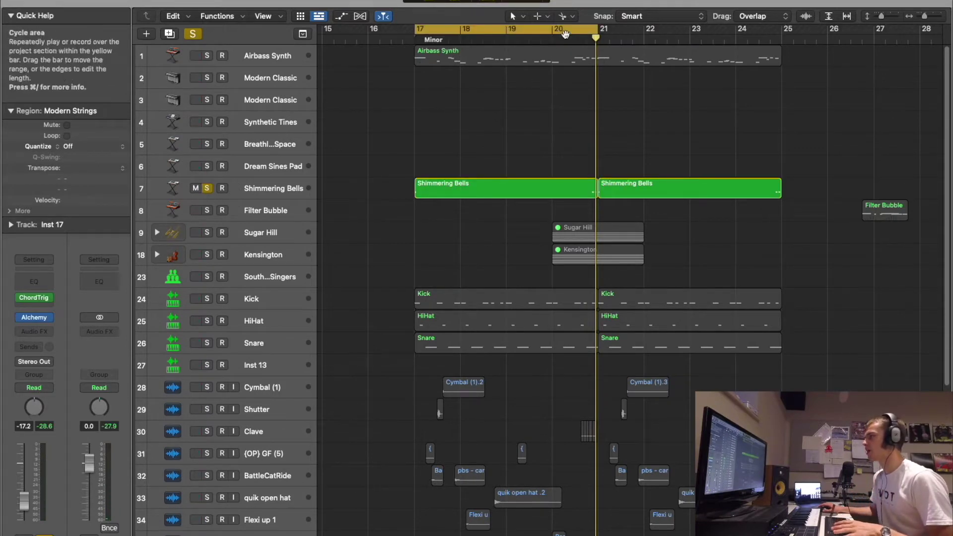
click(553, 36)
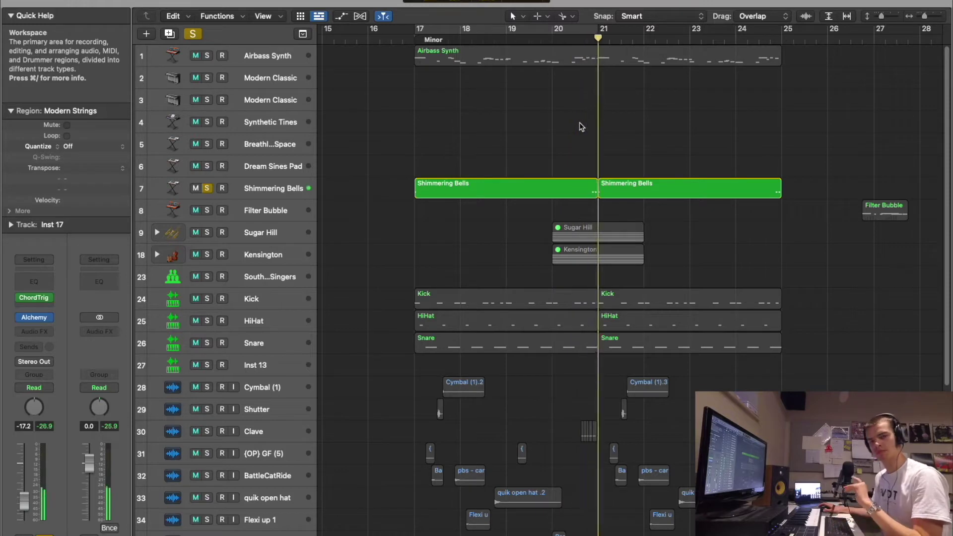
click(206, 233)
click(207, 254)
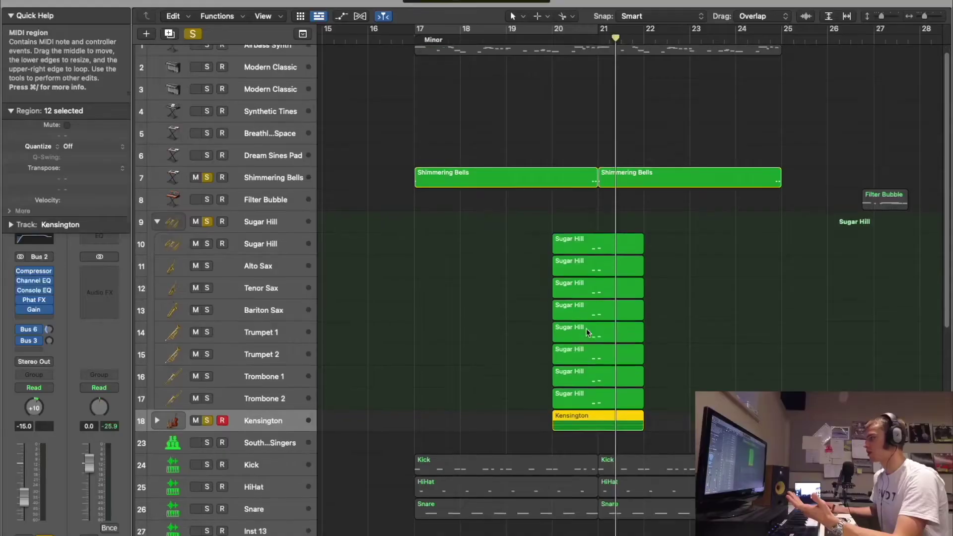
Step: Expand the Kensington strings and inspect a Sugar Hill region's notes in the Piano Roll
scroll(363, 178, down, 5)
scroll(222, 248, up, 3)
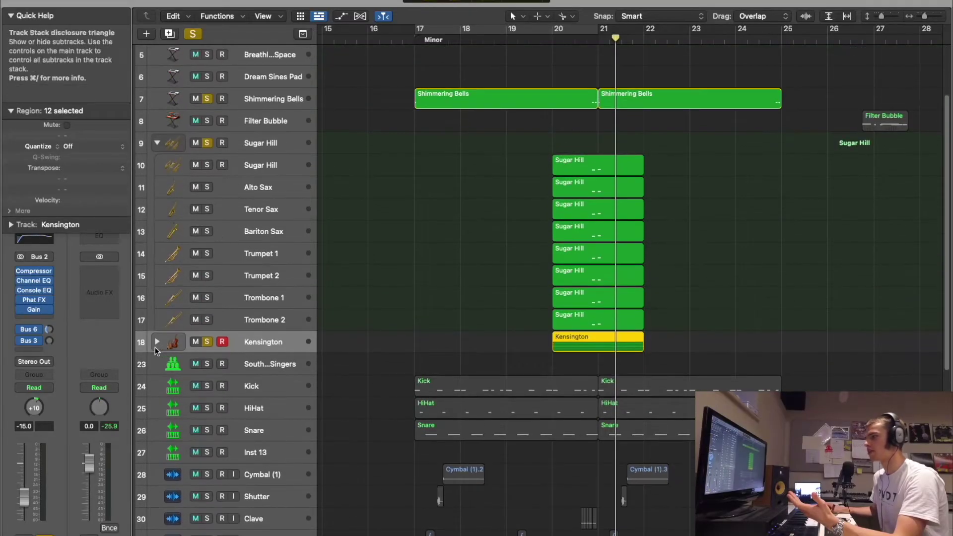
click(157, 342)
scroll(497, 412, down, 2)
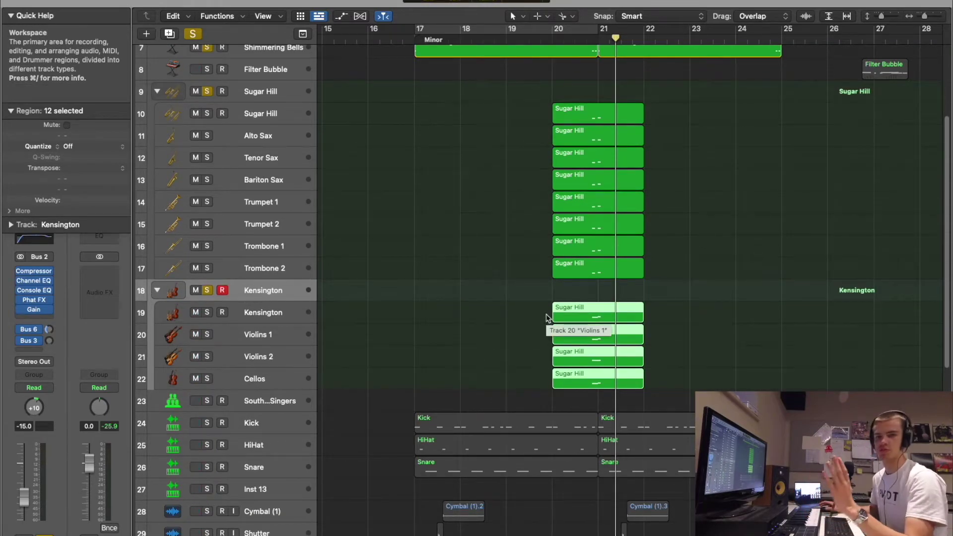
double_click(611, 106)
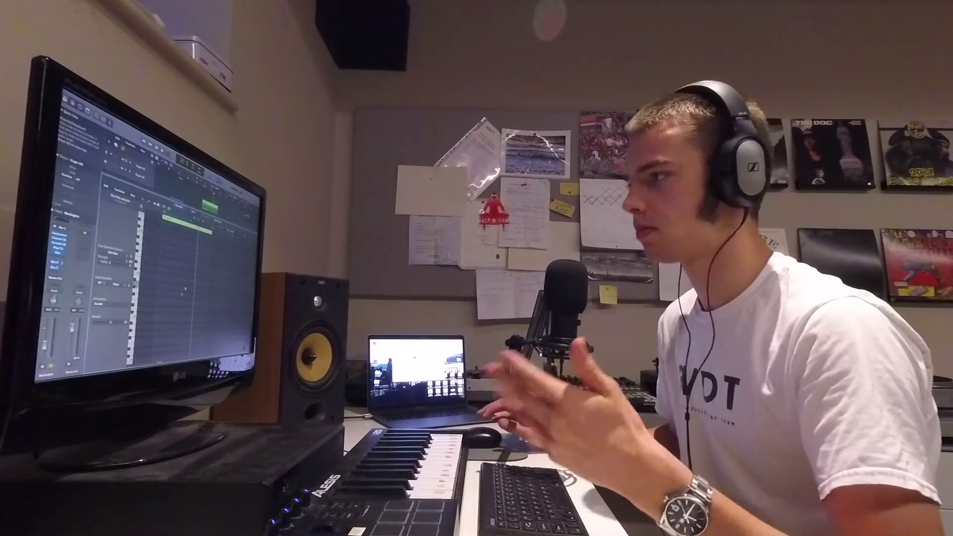
key(p)
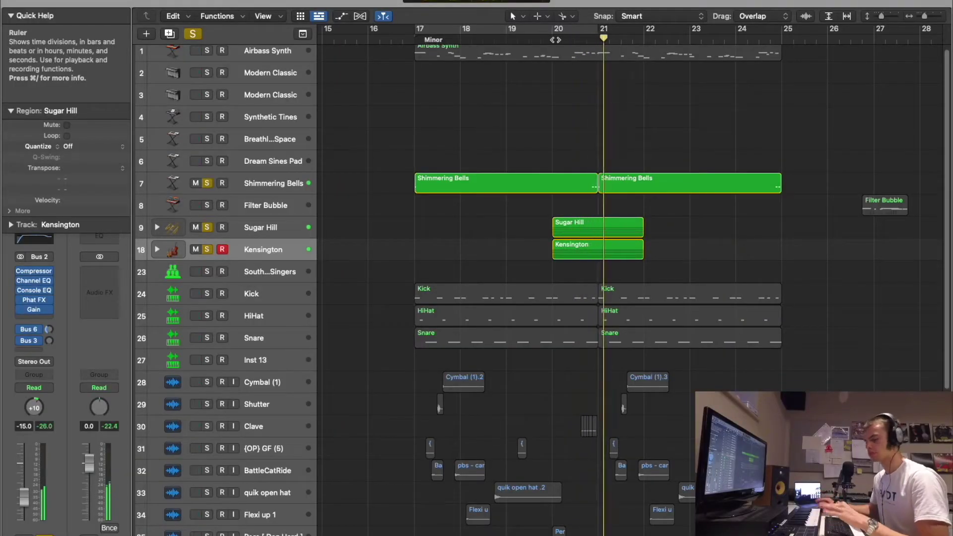
Step: Open the Jitter Stings region in the note editor and play from bar 21
scroll(534, 325, down, 5)
scroll(534, 326, down, 3)
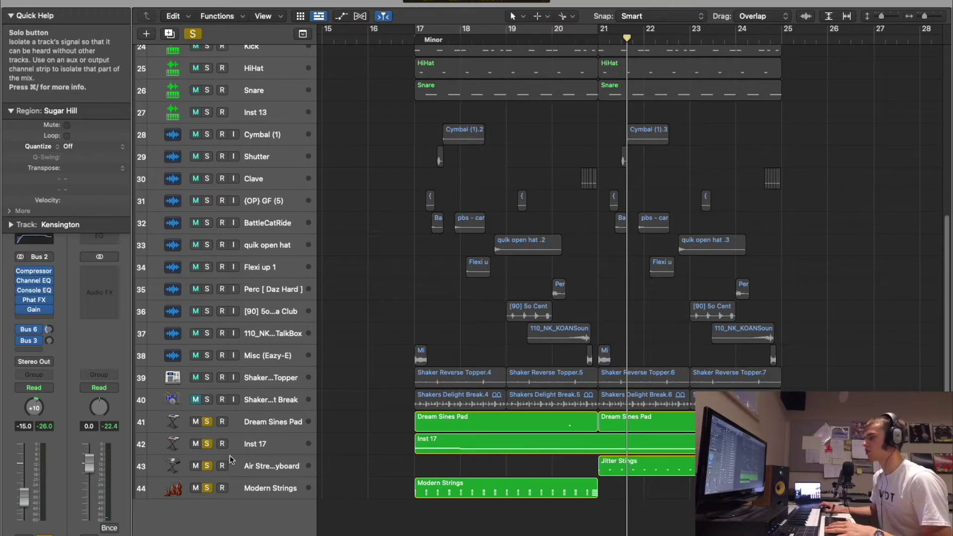
click(631, 464)
double_click(631, 464)
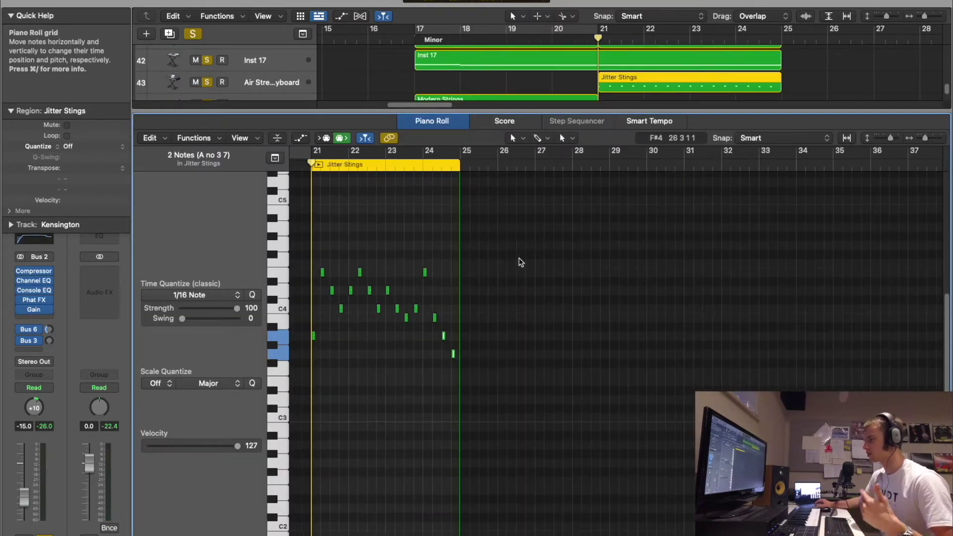
scroll(501, 275, right, 5)
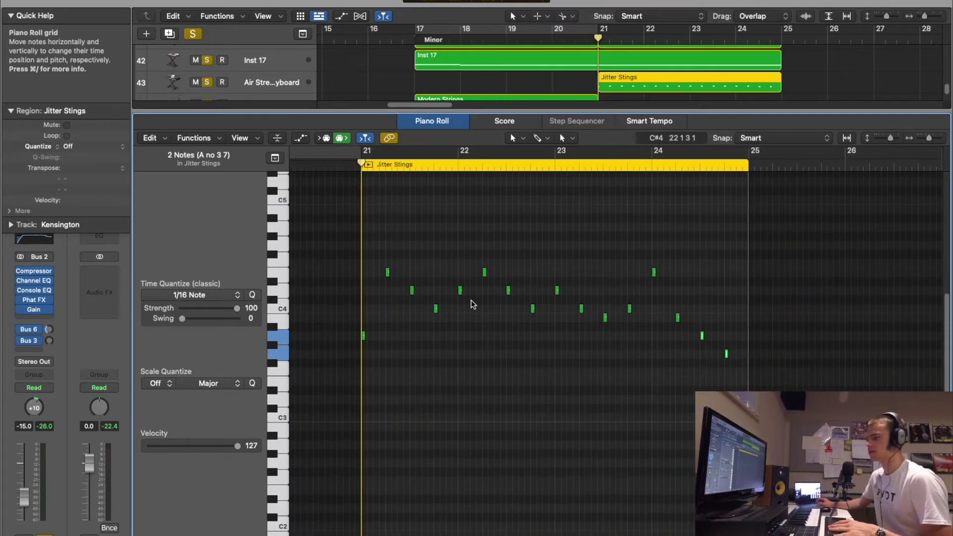
key(space)
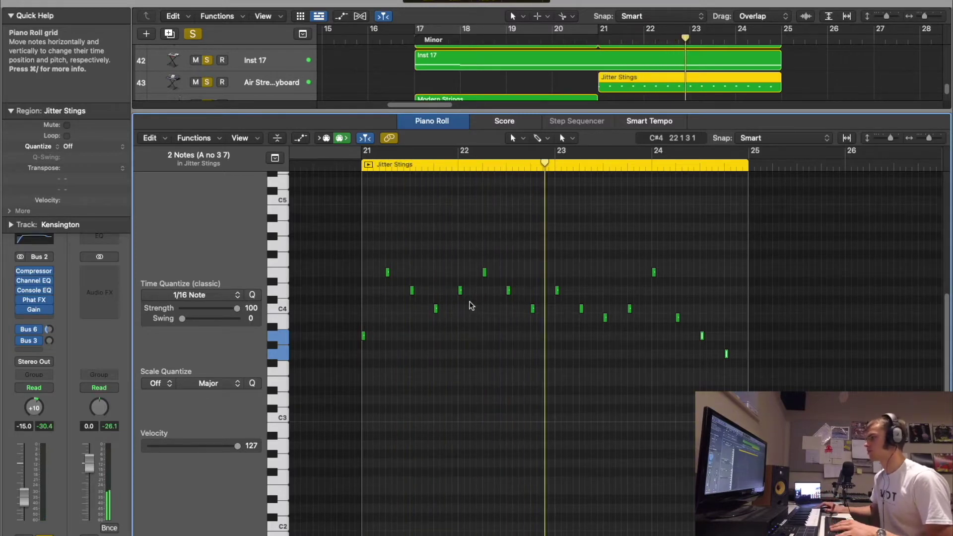
Step: Enable cycle, extend the loop to bars 17–25, and deselect all regions
click(590, 31)
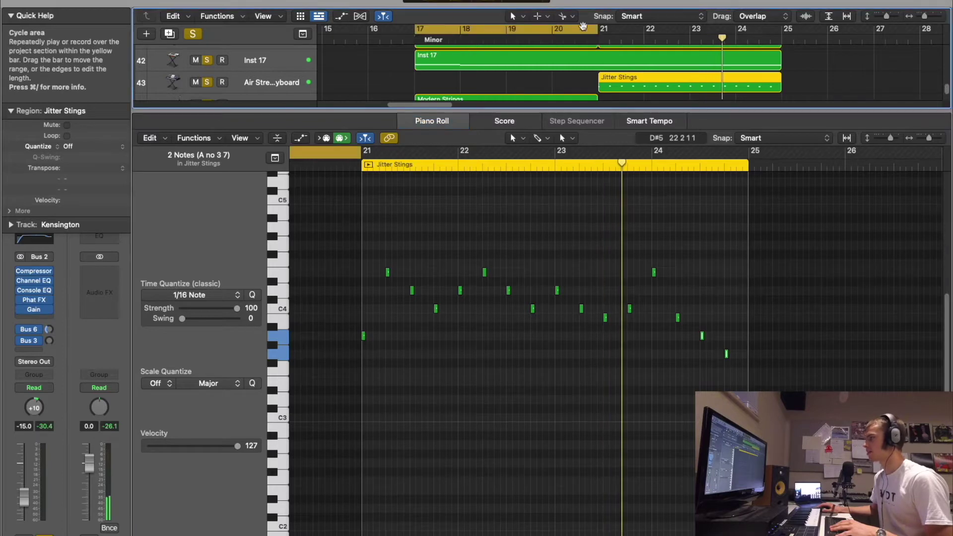
drag(599, 48, 778, 48)
click(811, 64)
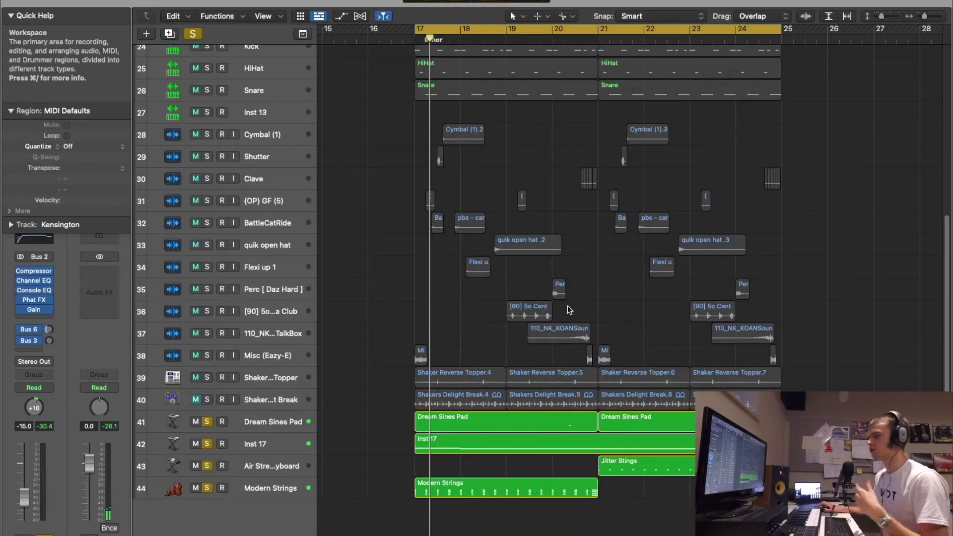
Step: Unsolo Dream Sines Pad and Inst 17, then clear the solo on every track
scroll(570, 310, up, 10)
scroll(570, 310, down, 10)
click(209, 423)
scroll(240, 432, up, 10)
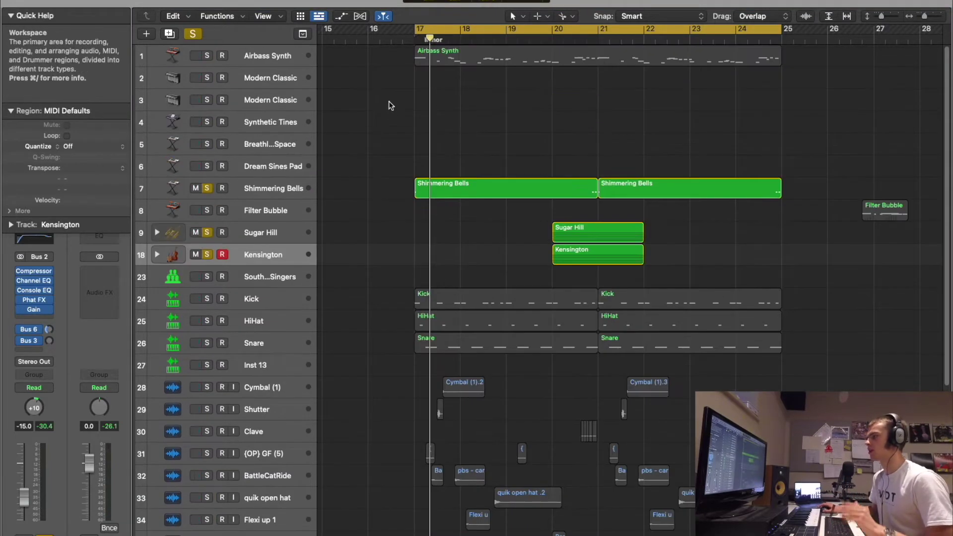
click(193, 33)
Step: Solo Kick, HiHat and Snare together and play the drums, leaving Inst 17 unsoloed
scroll(251, 201, down, 5)
drag(207, 108, 207, 153)
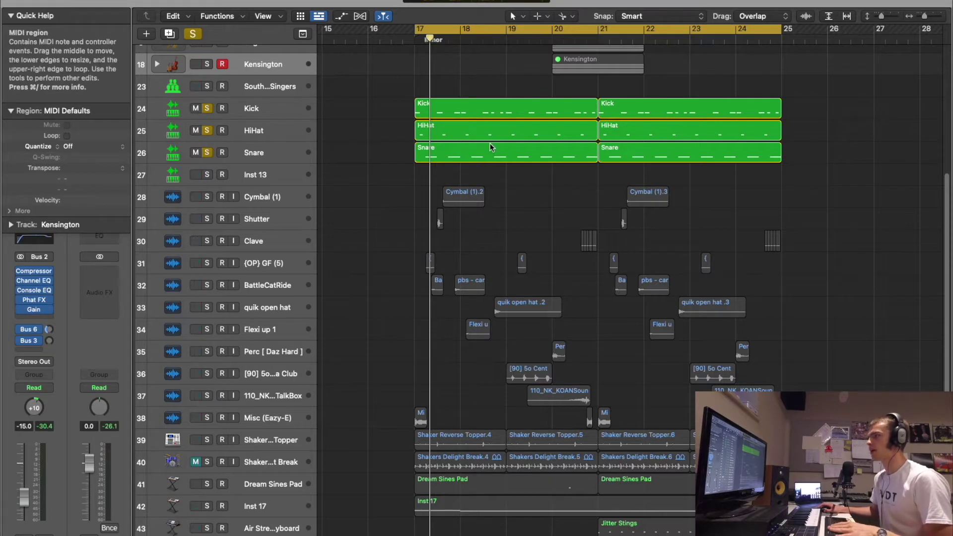
key(space)
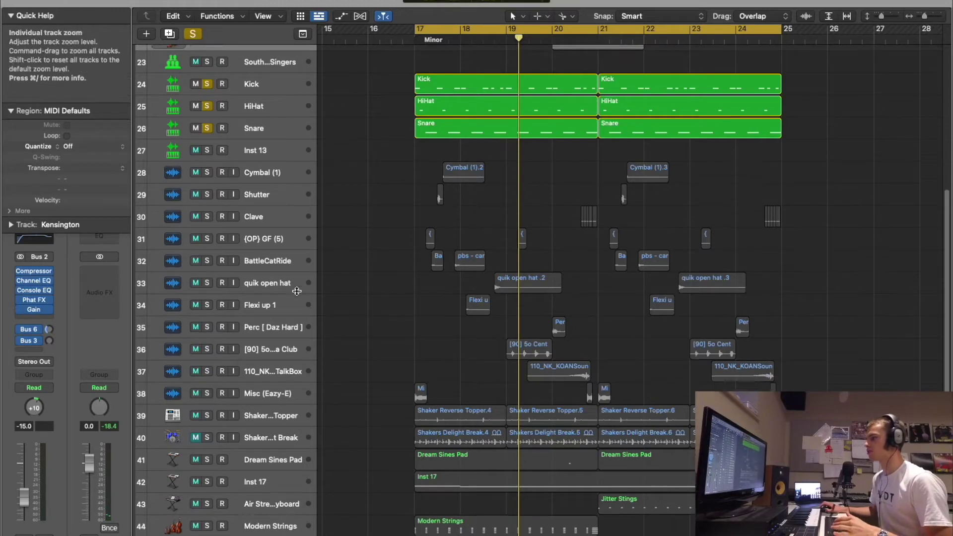
scroll(278, 322, down, 1)
click(207, 444)
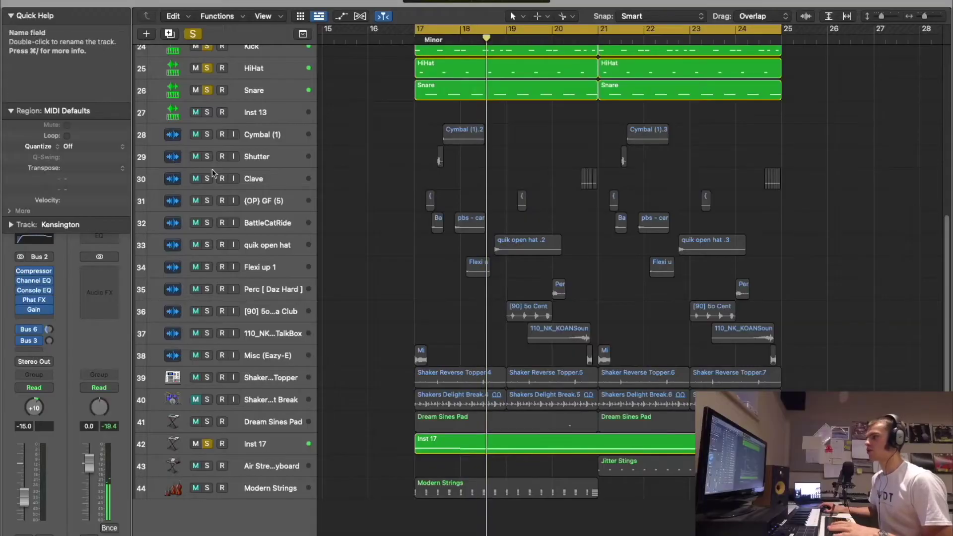
click(207, 443)
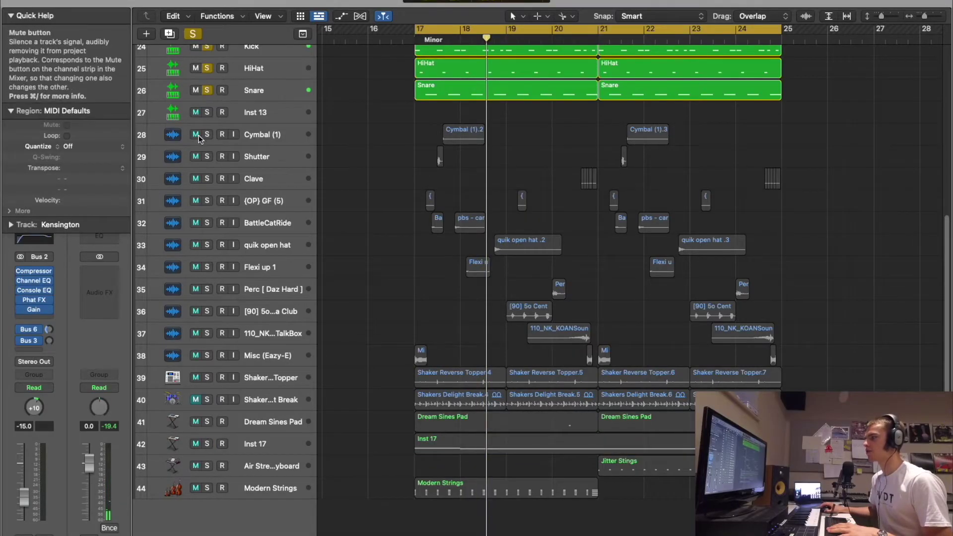
Step: Solo percussion tracks 28–37 and pad and string tracks 41–44, playing from bar 17
drag(207, 134, 219, 323)
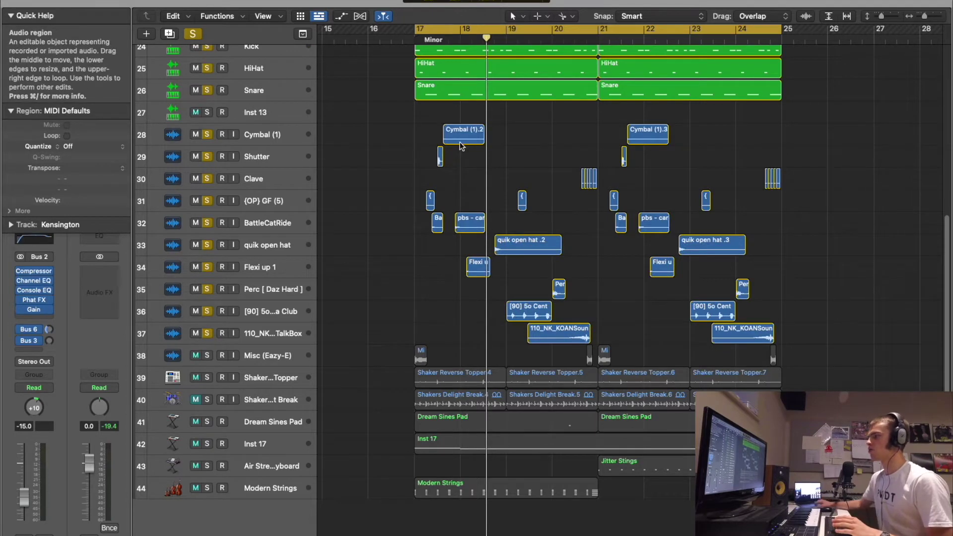
key(super+Right)
key(super+Right)
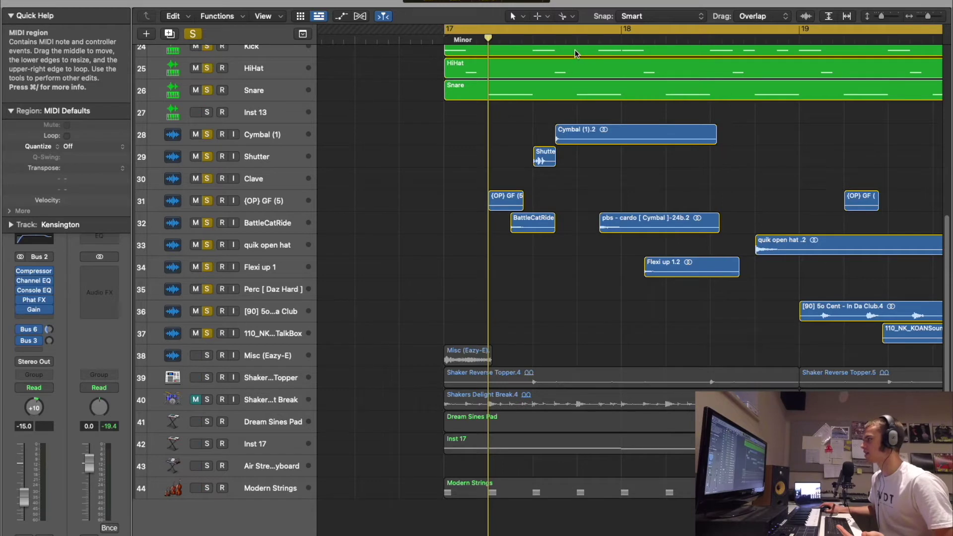
click(556, 38)
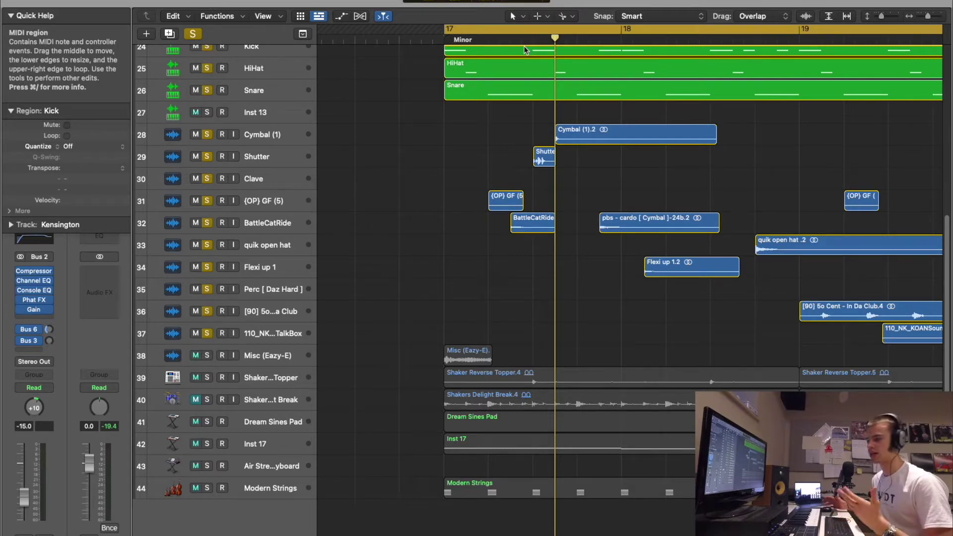
key(space)
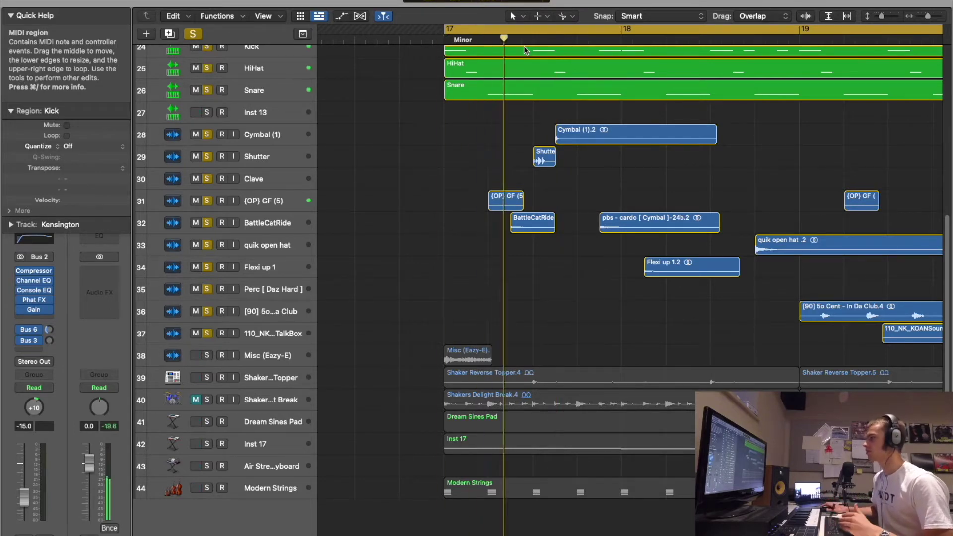
scroll(532, 97, down, 5)
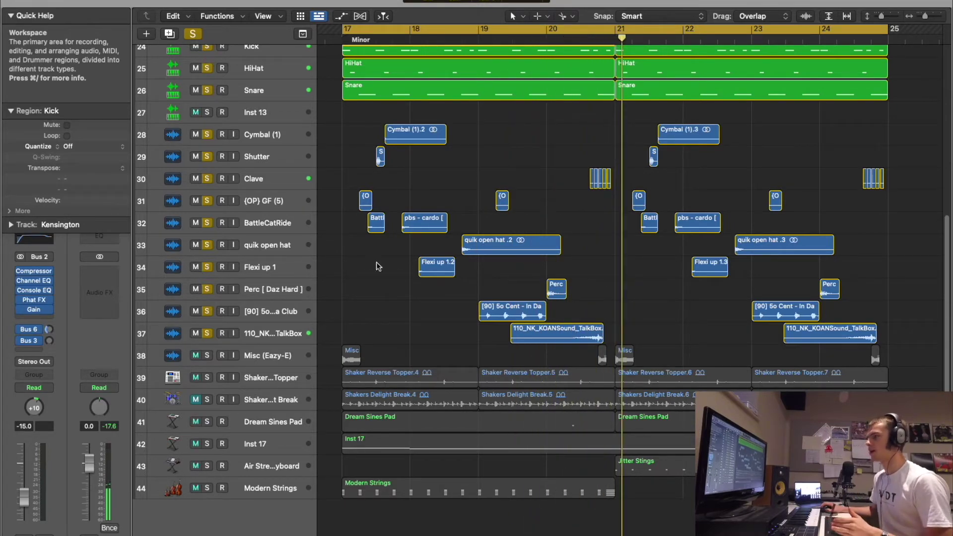
drag(207, 422, 207, 488)
Step: Solo Shimmering Bells and Sugar Hill and play from bar 17
scroll(286, 299, up, 10)
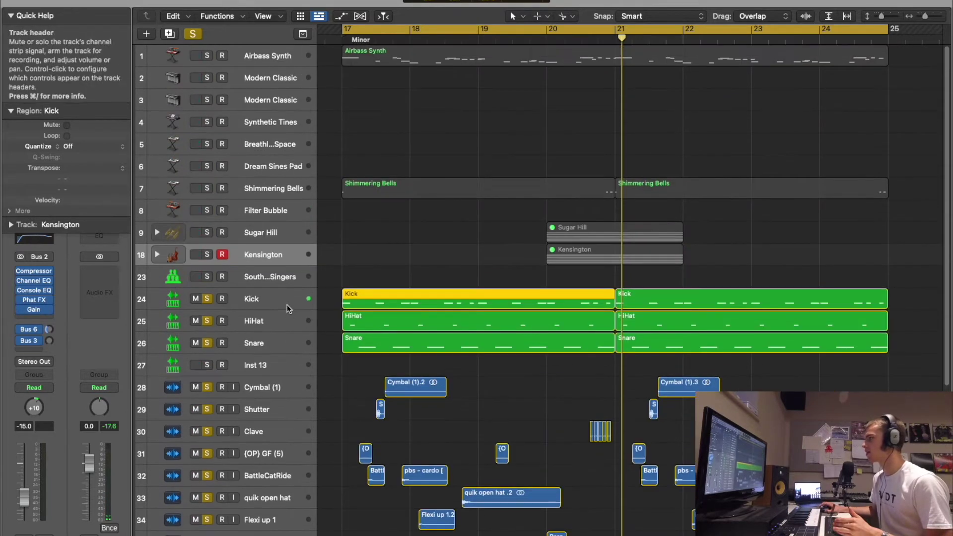
click(208, 189)
click(207, 233)
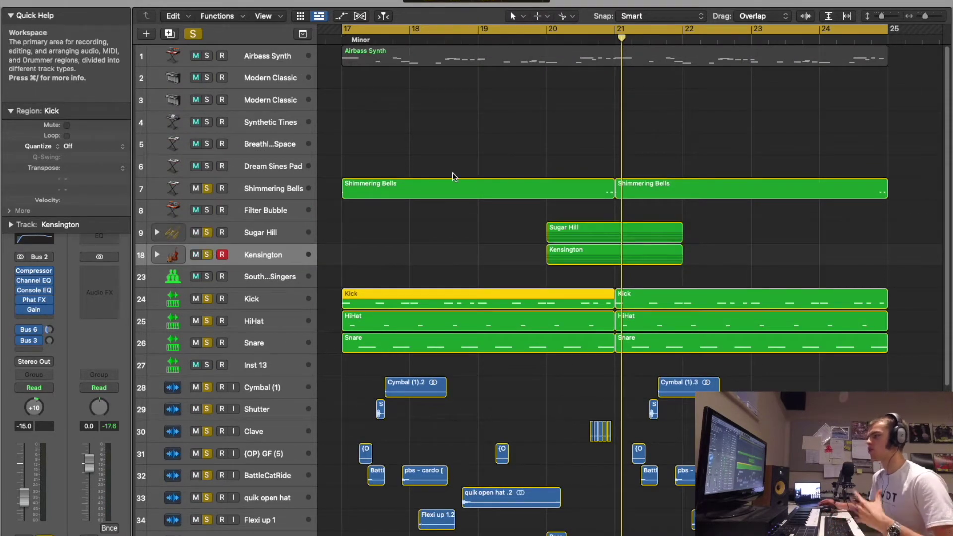
key(shift+space)
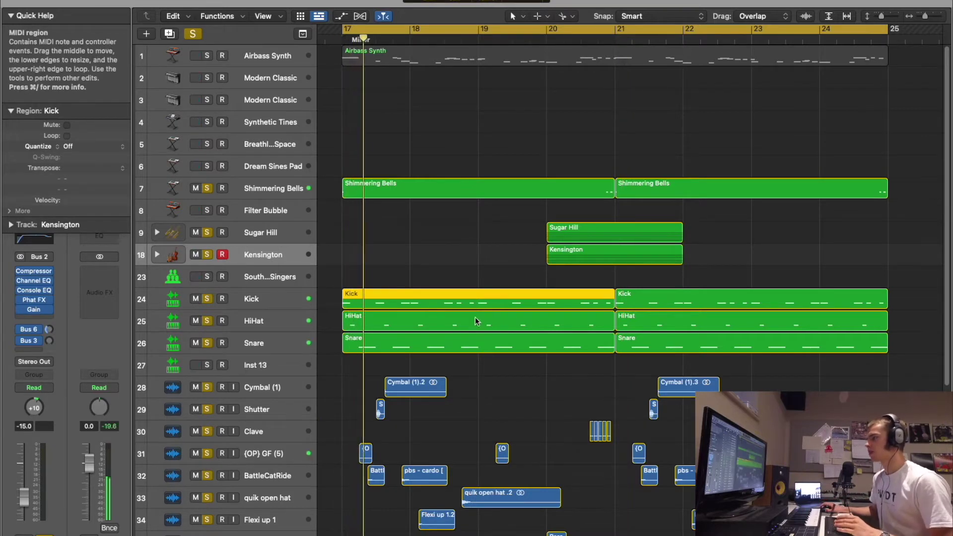
Step: Solo Shaker Reverse Topper, Shakers Delight Break and Misc (Eazy-E), then replay from bar 17
scroll(475, 317, down, 6)
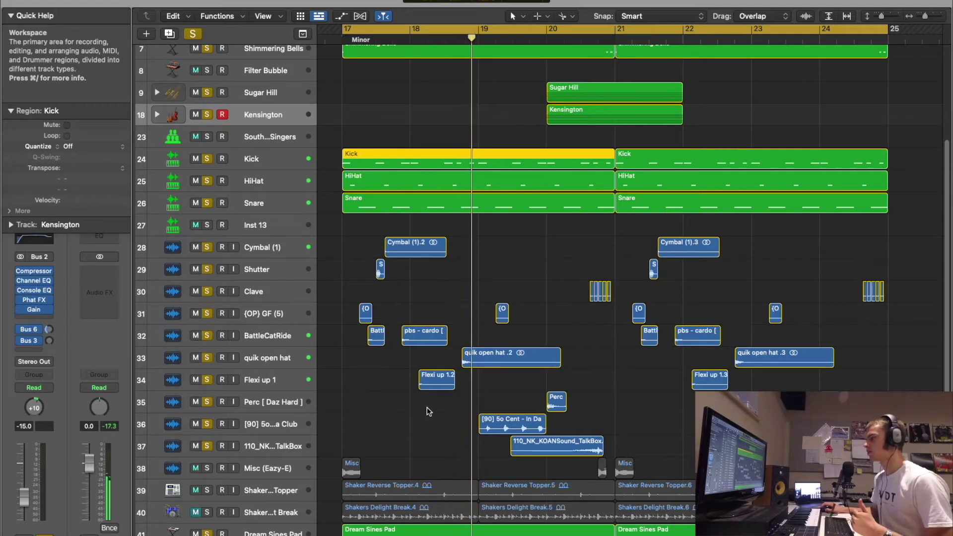
click(206, 491)
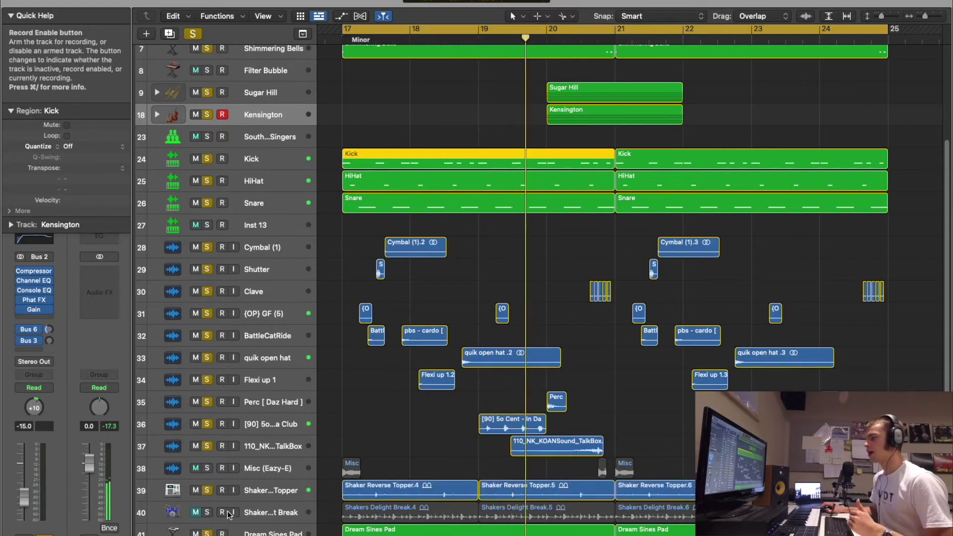
click(251, 513)
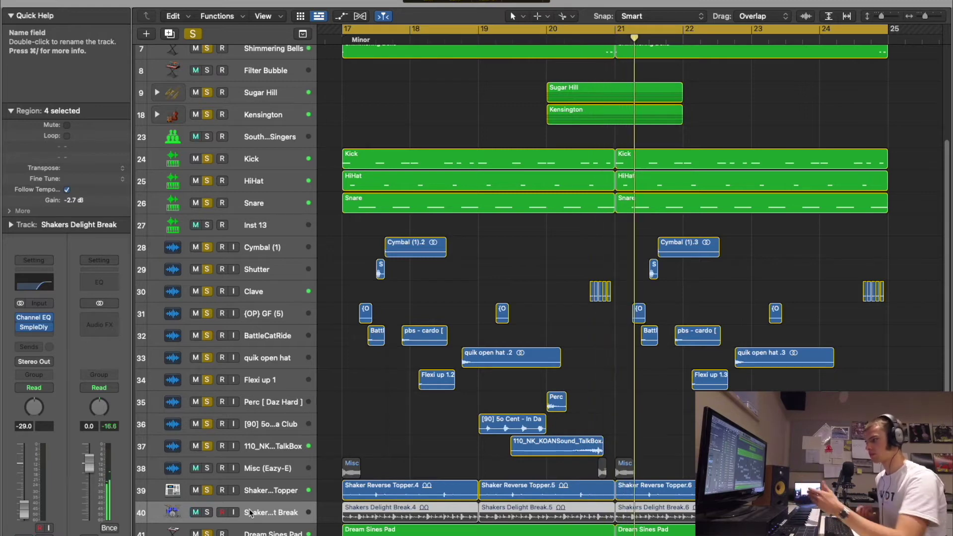
click(207, 512)
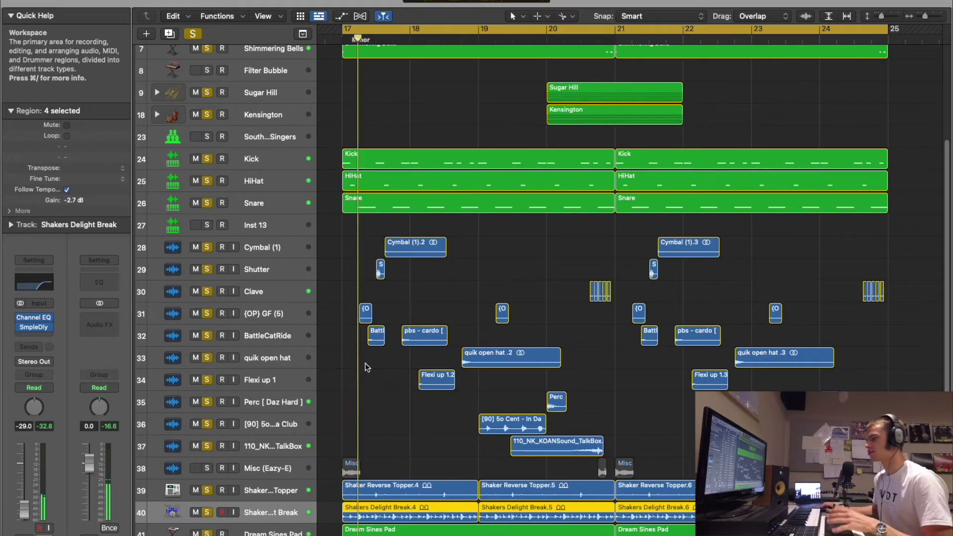
click(207, 468)
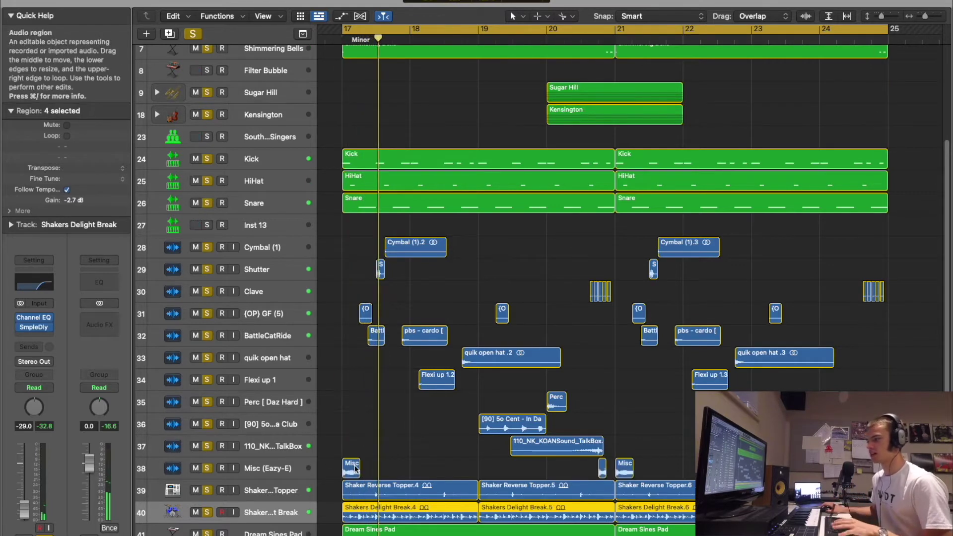
key(space)
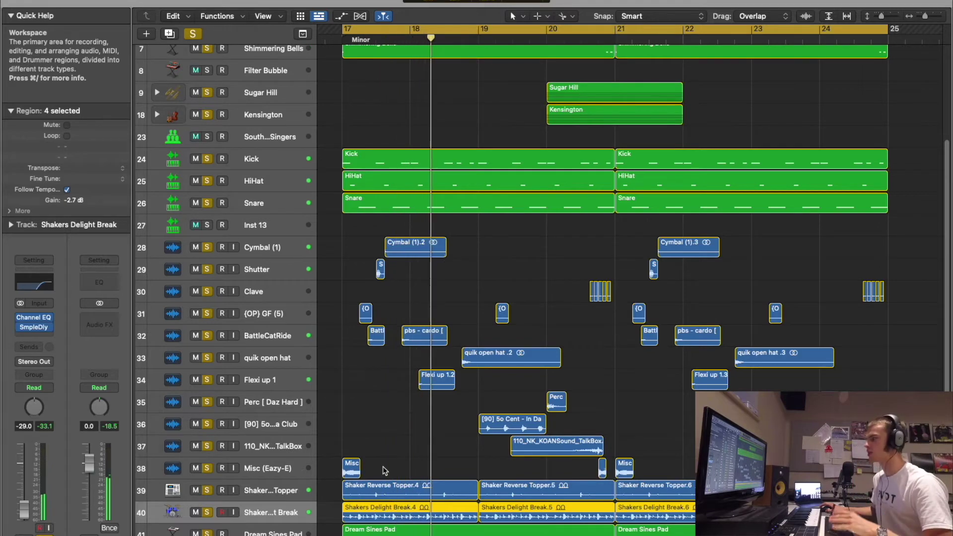
scroll(427, 452, up, 5)
scroll(434, 449, down, 10)
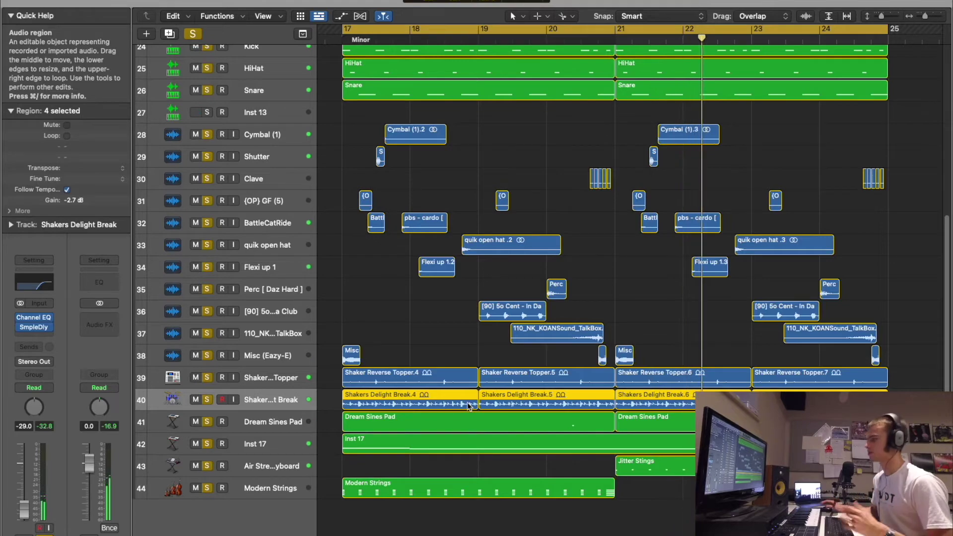
scroll(466, 403, up, 10)
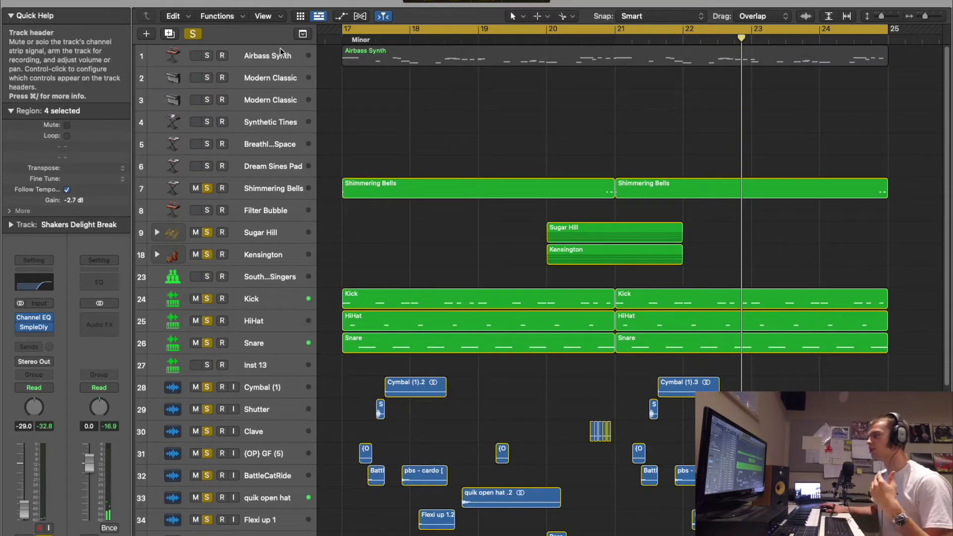
Step: Select and solo the Airbass Synth track, then dismiss the Retro Synth patch settings menu
click(281, 55)
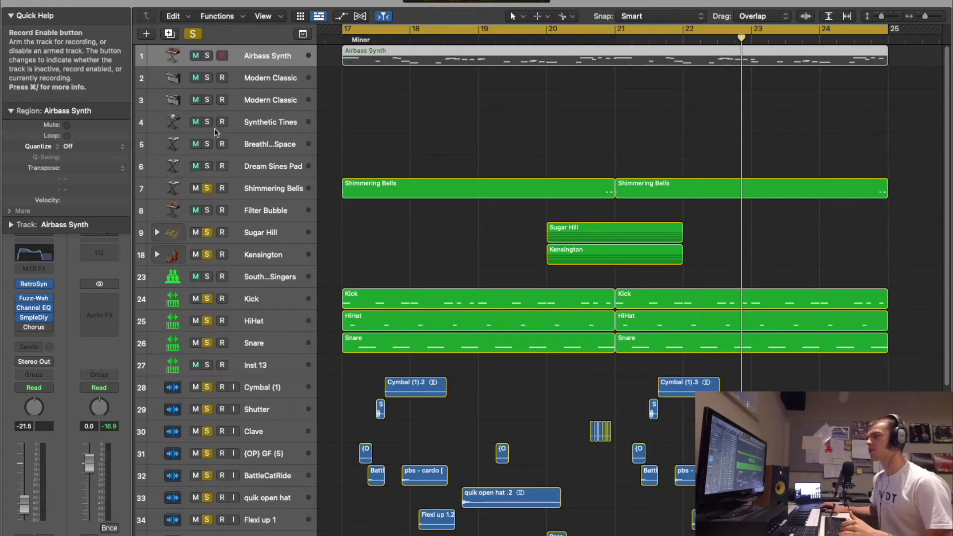
key(s)
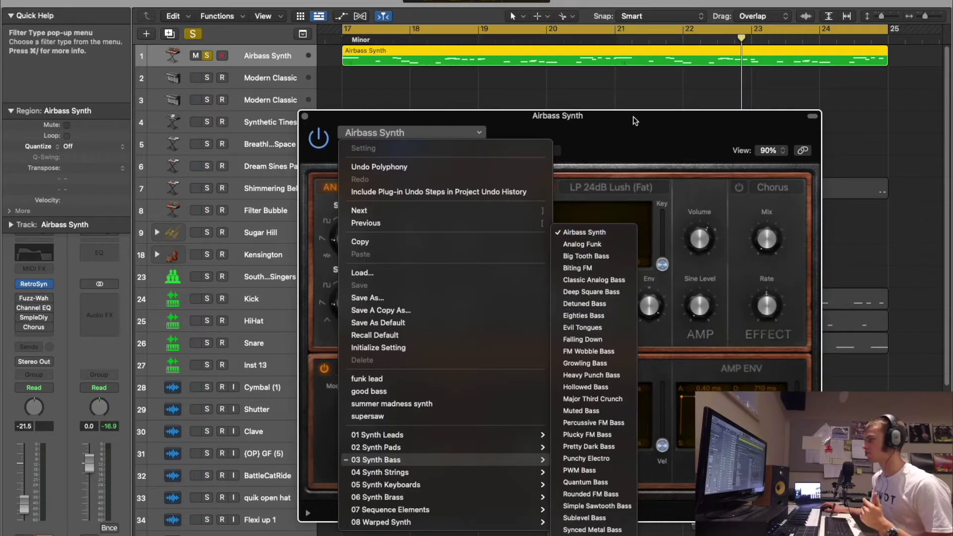
click(648, 120)
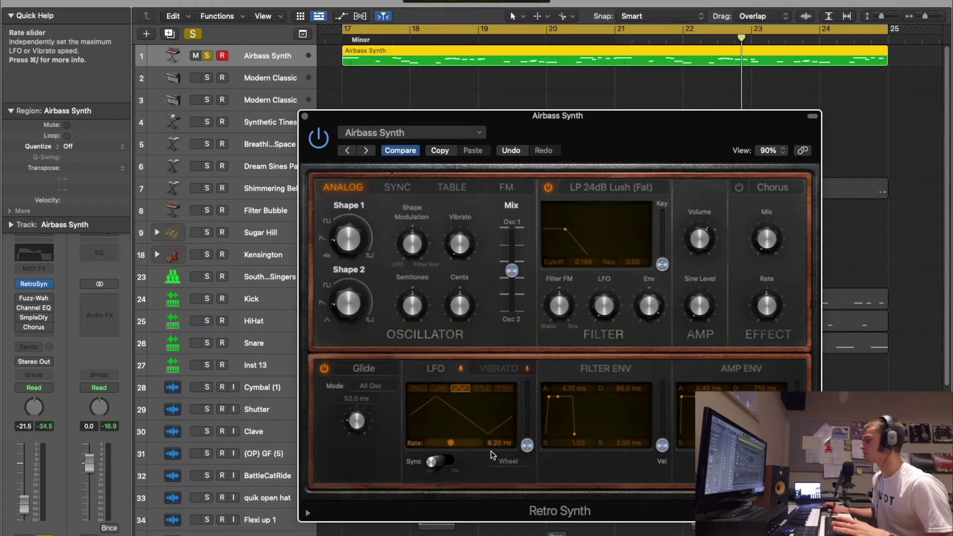
Step: In Retro Synth's global settings, try 12-voice polyphony, revert to legato, and keep -1 octave transpose
click(308, 513)
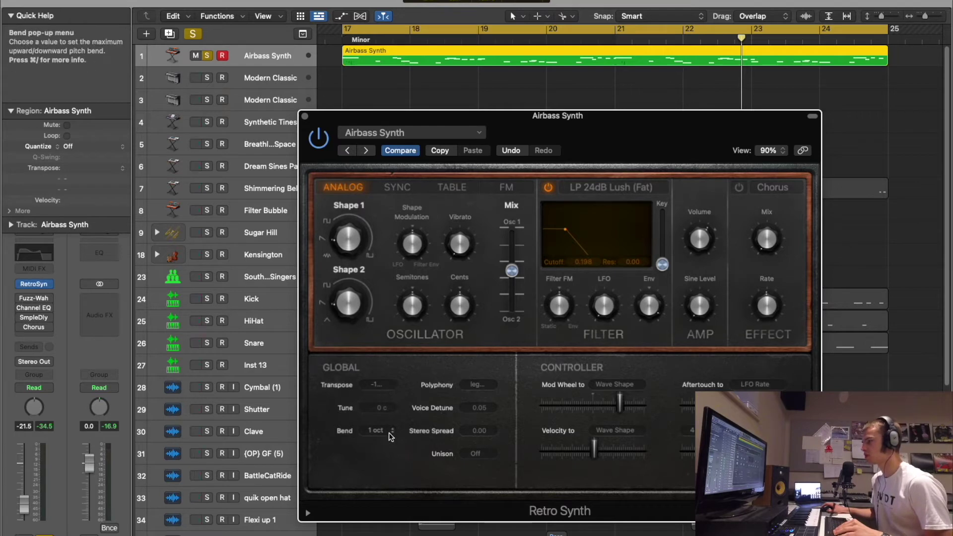
click(491, 389)
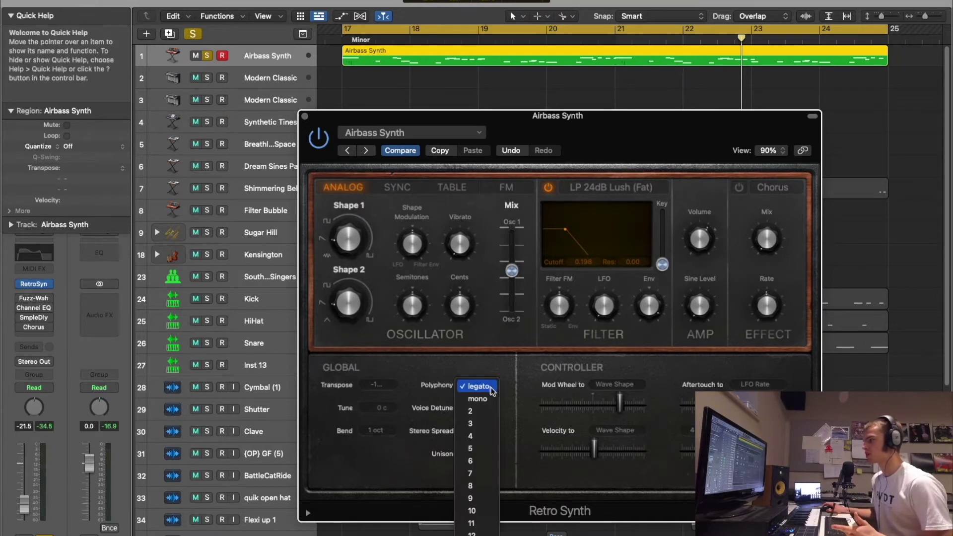
click(490, 378)
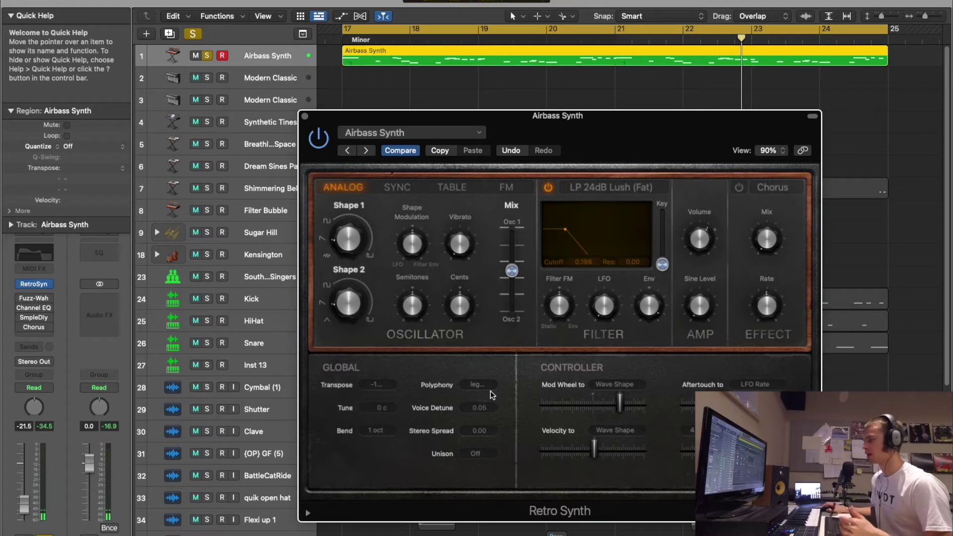
click(490, 389)
click(490, 532)
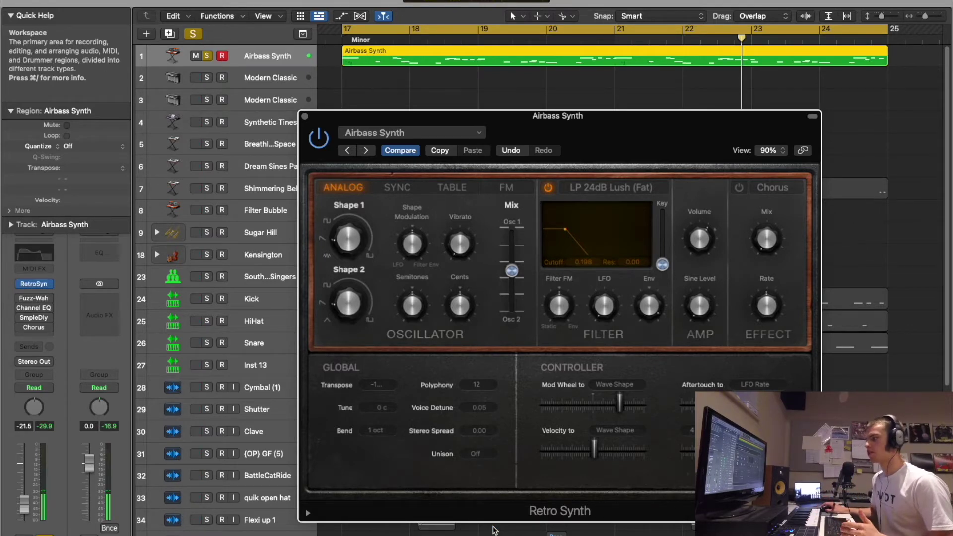
click(478, 385)
click(482, 238)
click(377, 385)
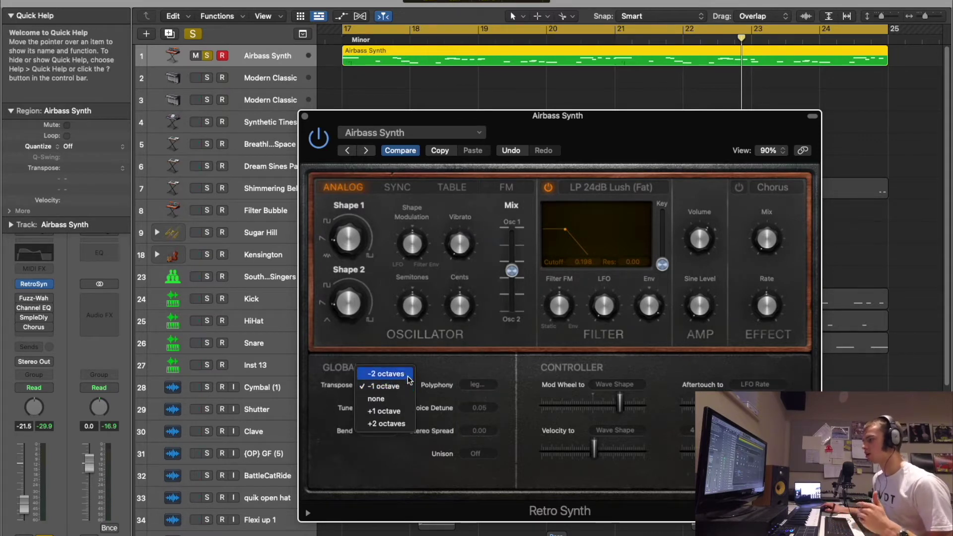
click(438, 373)
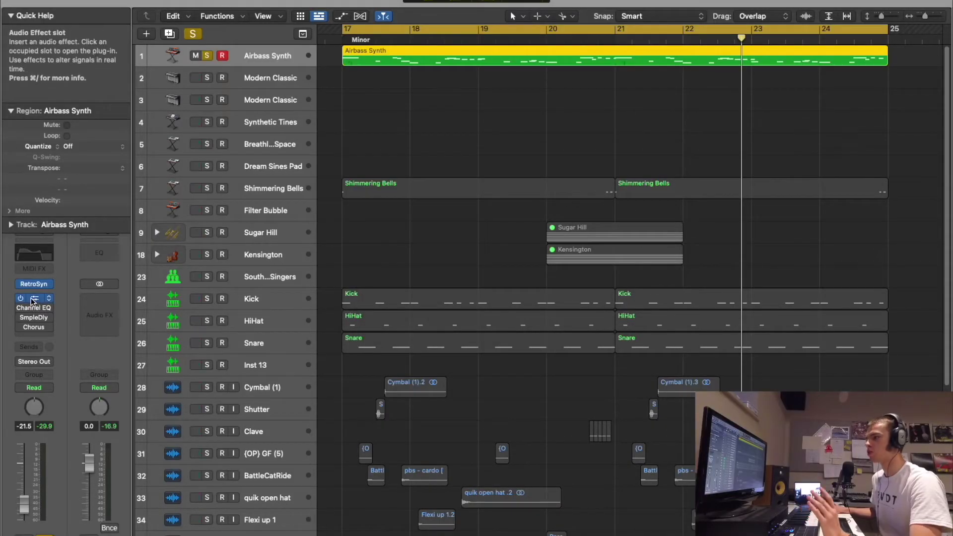
Step: Inspect the Fuzz-Wah and Channel EQ settings, then set the Chorus slot to No Plug-in
click(32, 300)
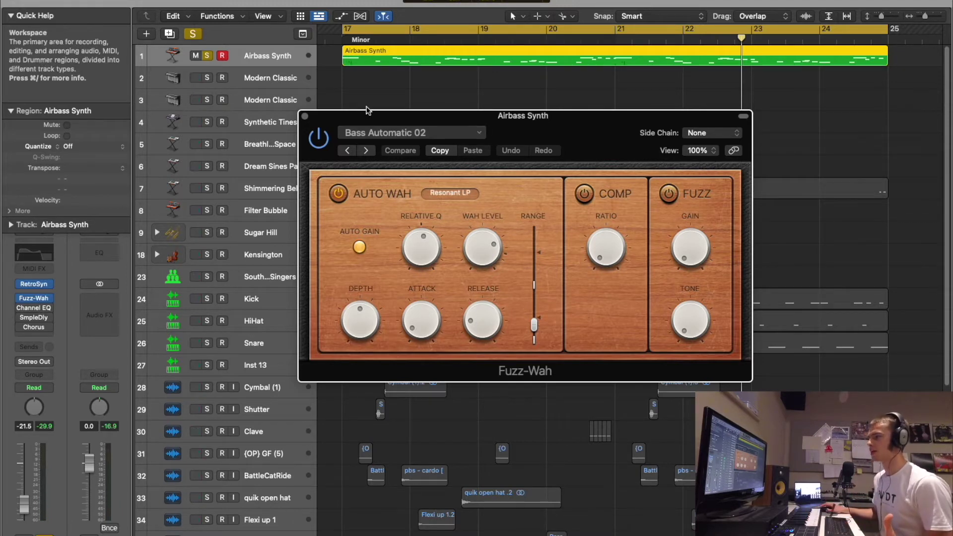
click(304, 116)
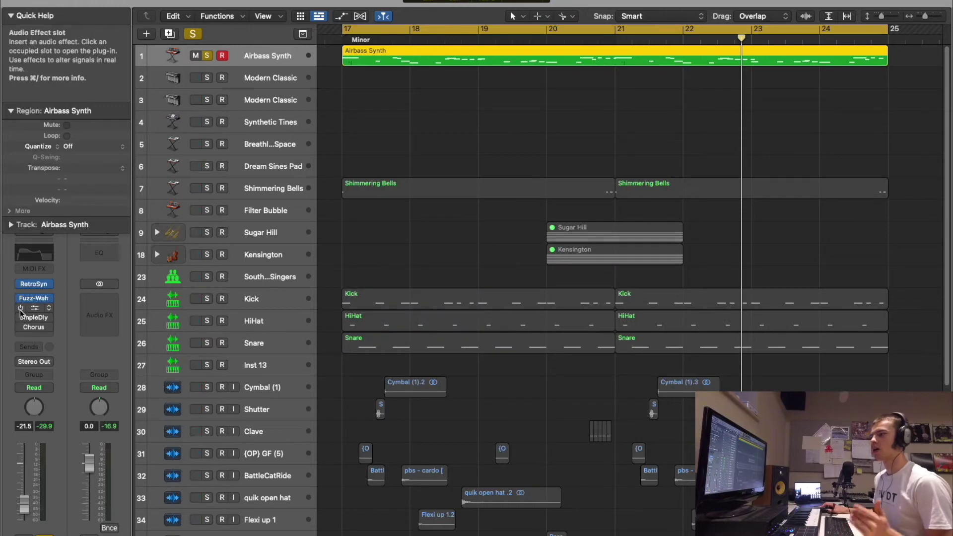
click(34, 253)
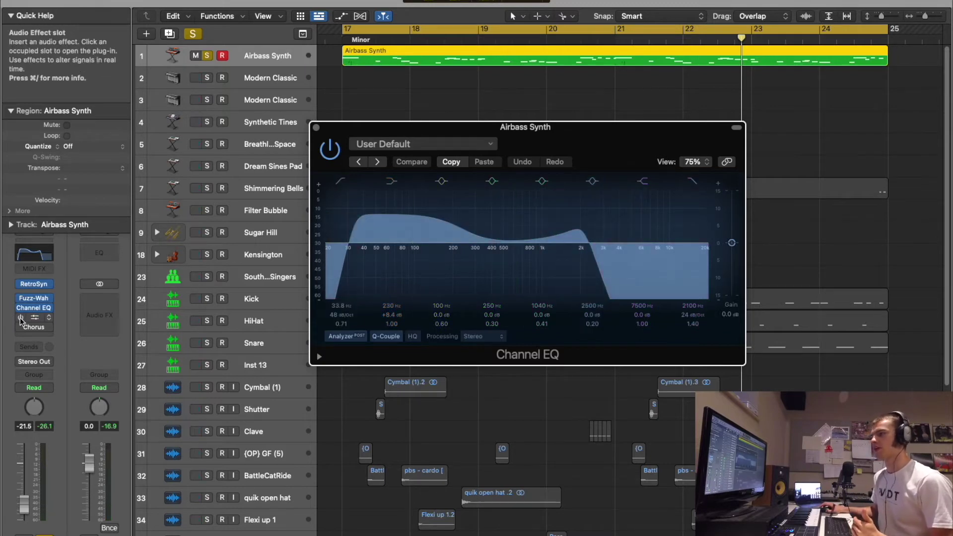
click(34, 327)
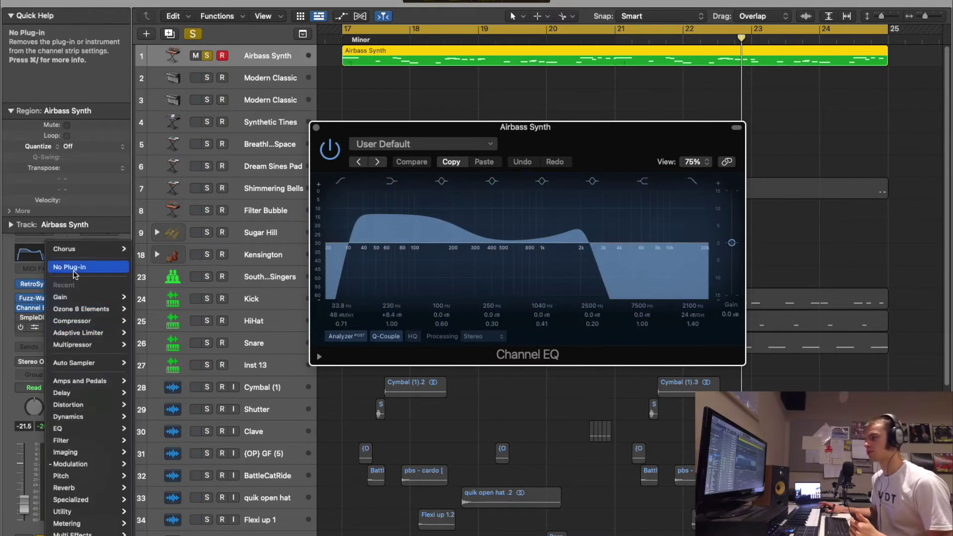
click(74, 272)
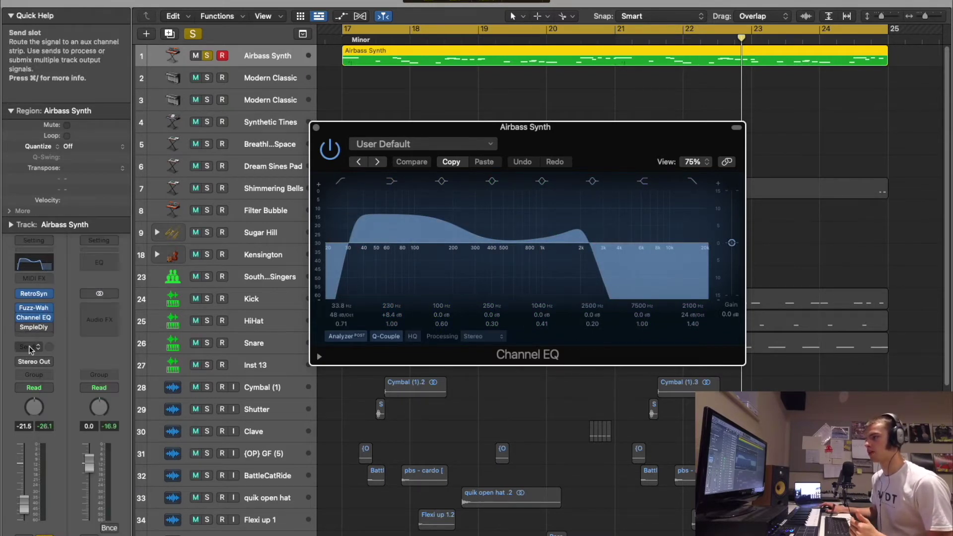
Step: Close the Channel EQ, then review Airbass Synth's Sample Delay (right channel 19.3 ms) and close it
click(317, 128)
click(32, 327)
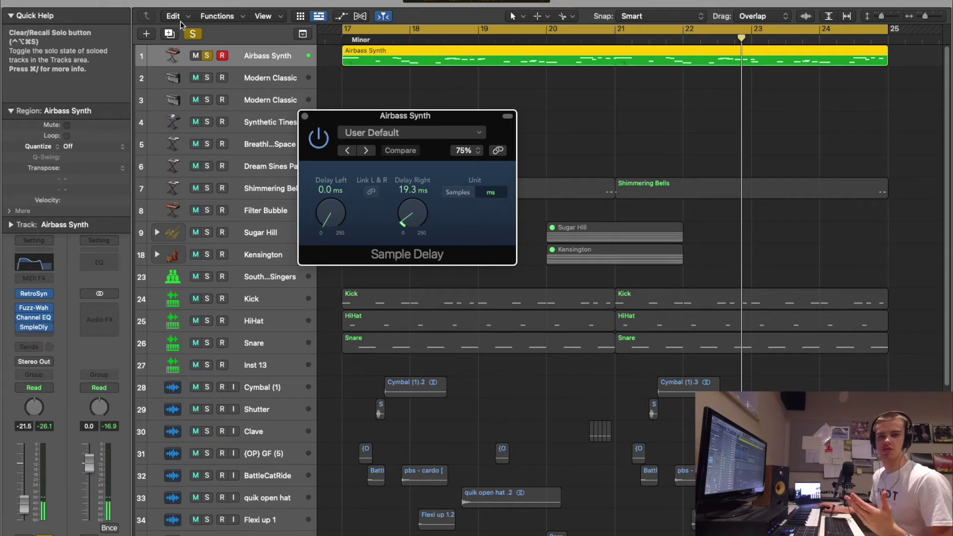
click(304, 116)
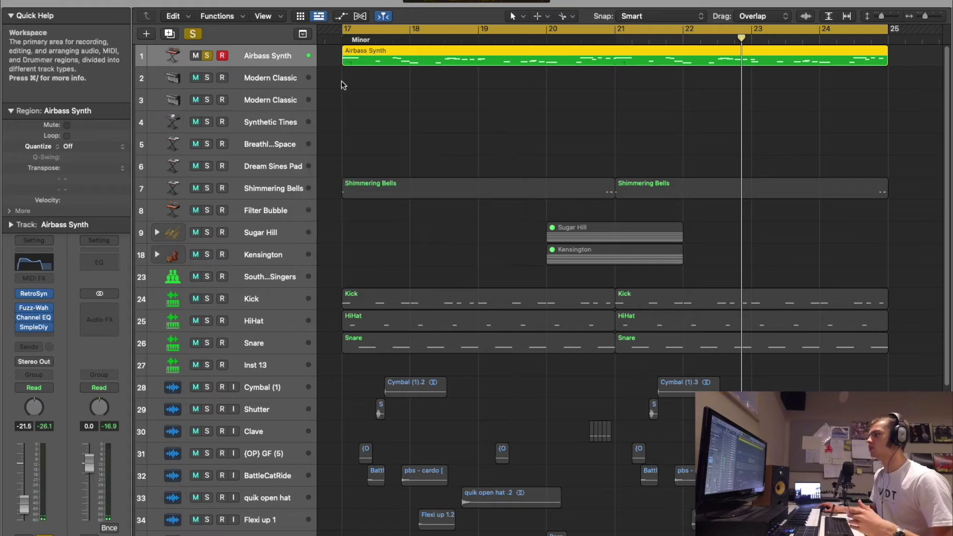
Step: Open the Airbass Synth region in the Piano Roll and select all its A2 bass notes
double_click(373, 56)
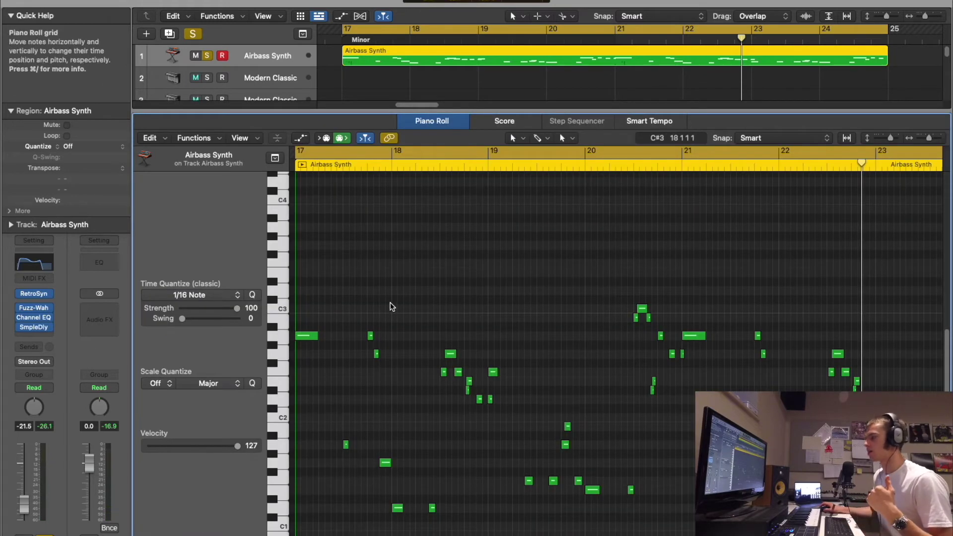
scroll(391, 307, down, 4)
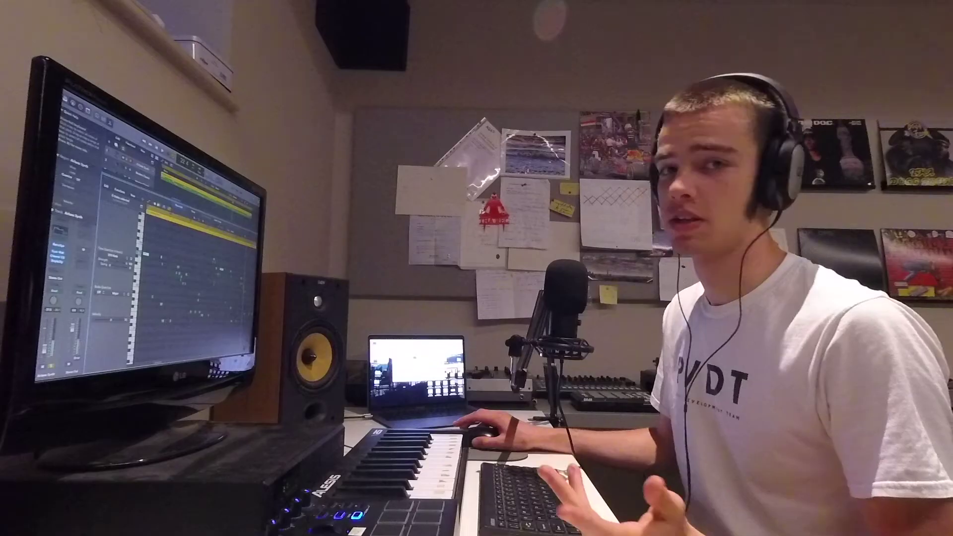
click(278, 276)
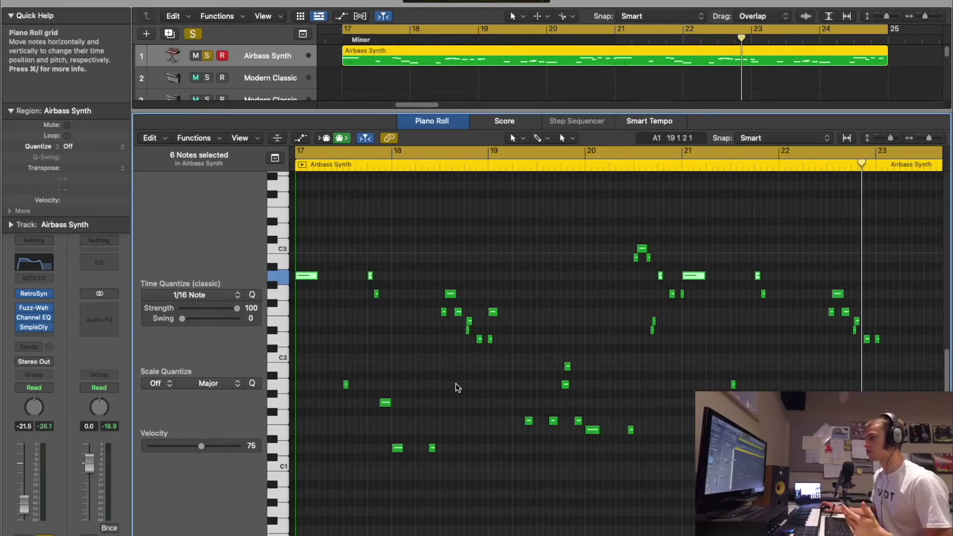
scroll(419, 394, down, 15)
Step: Show Ch. 1 Pitch Bend in the automation lane under the notes, then close the editor
key(a)
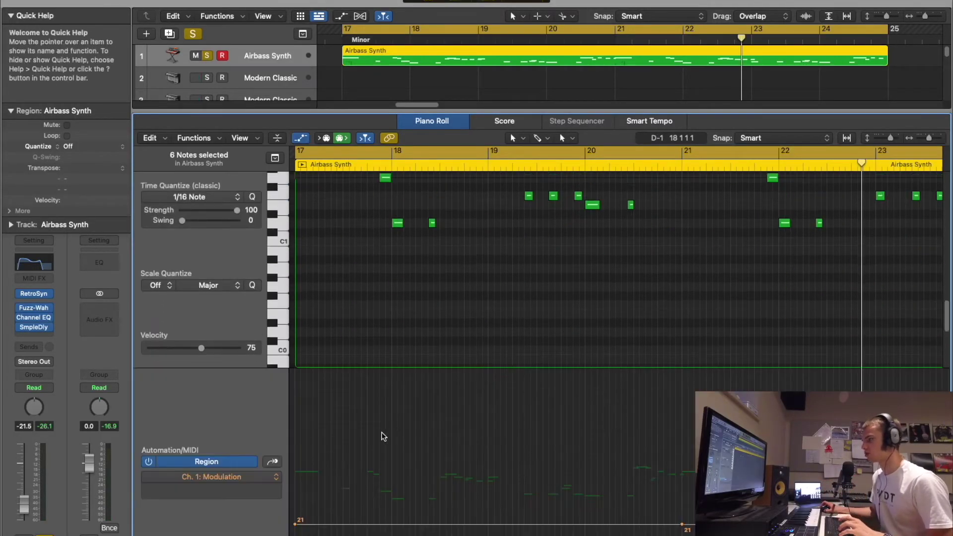
click(273, 477)
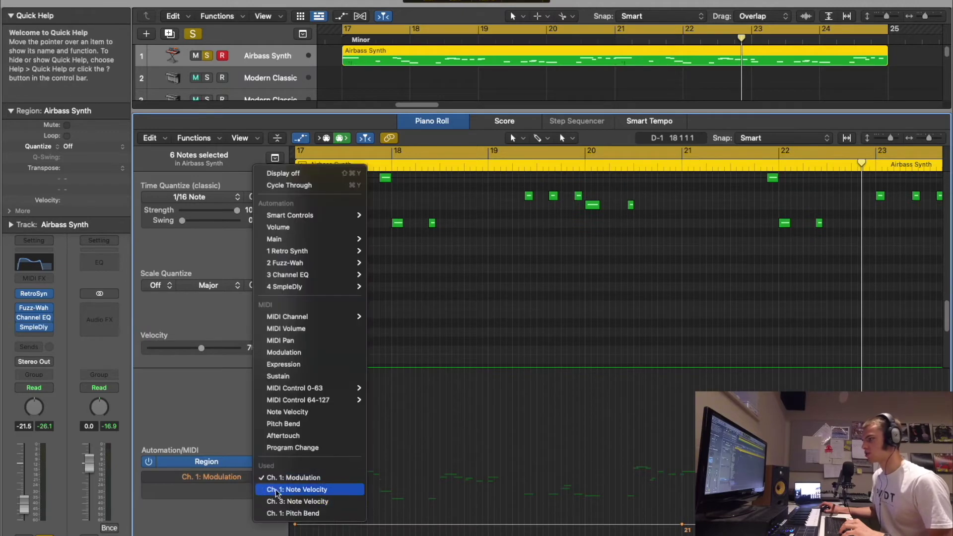
click(297, 513)
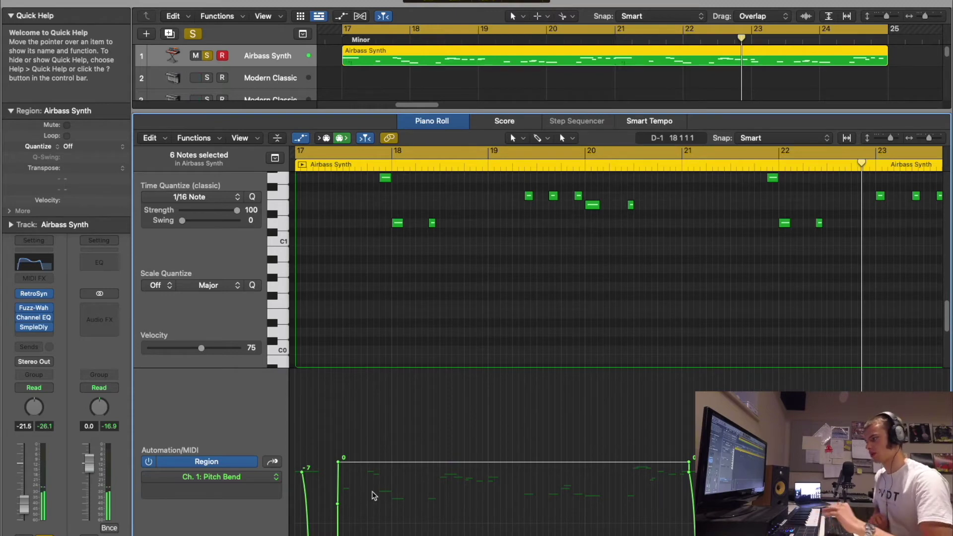
key(e)
scroll(354, 341, down, 10)
Step: Solo track 42 Inst 17 and play the section from bar 17
click(206, 445)
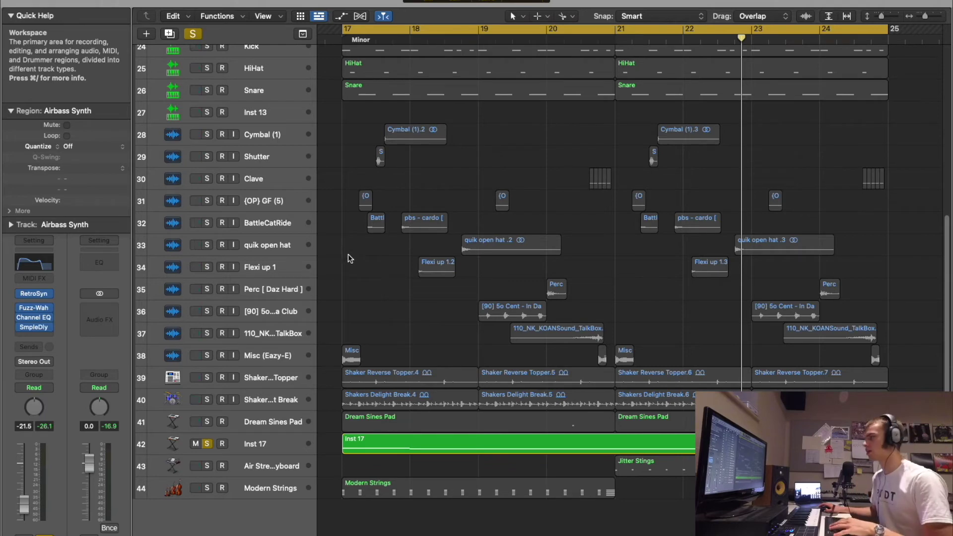
key(space)
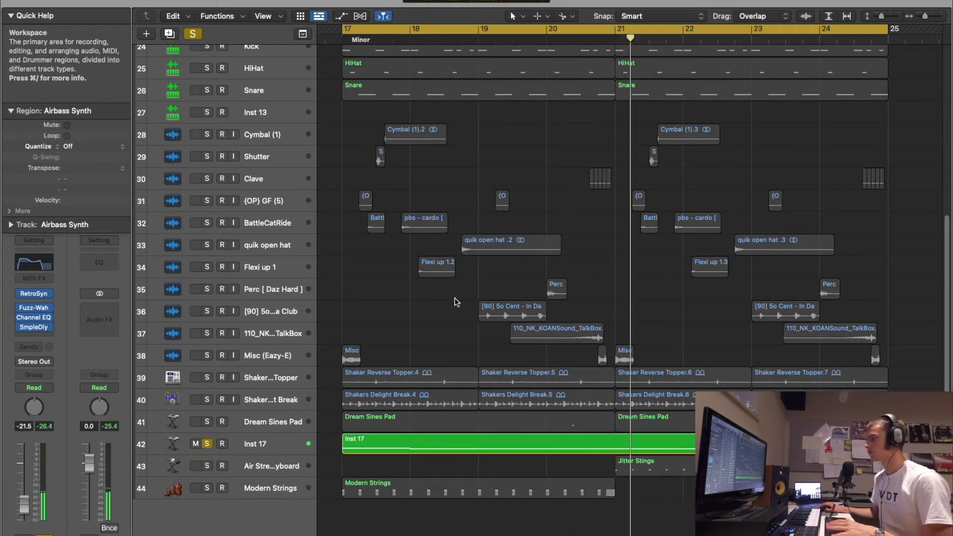
scroll(471, 293, up, 10)
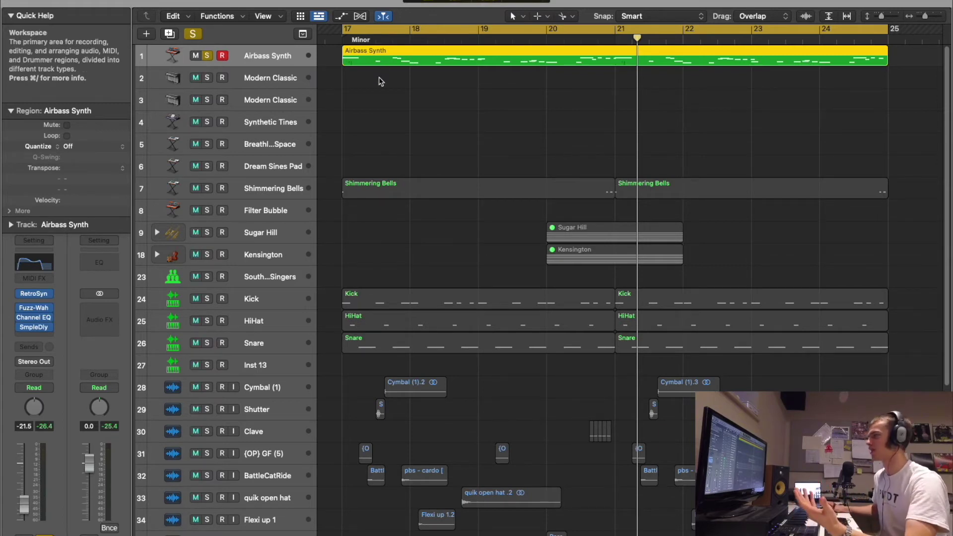
Step: Solo Kick through the percussion tracks, unsolo Inst 17, and play the drums from bar 17
mouse_move(299, 227)
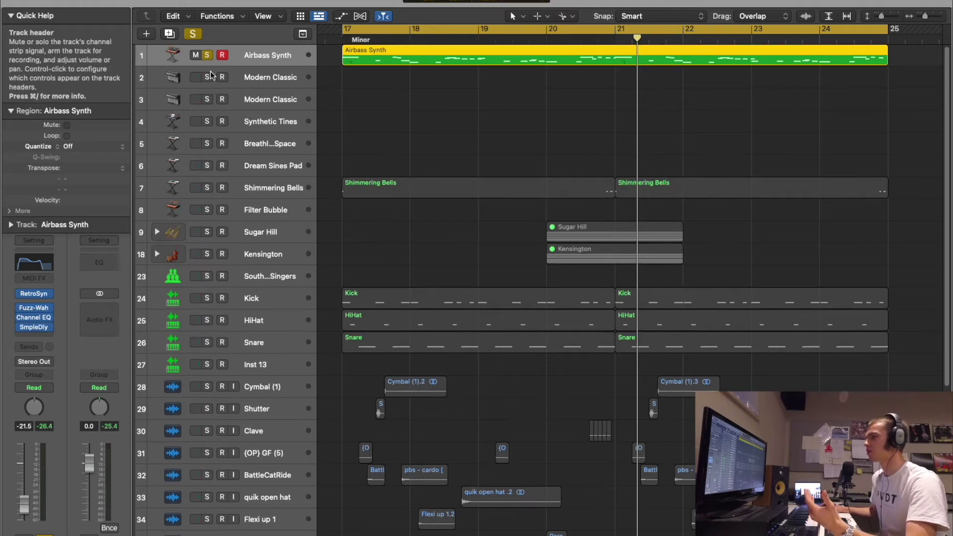
scroll(218, 211, down, 5)
drag(207, 185, 208, 472)
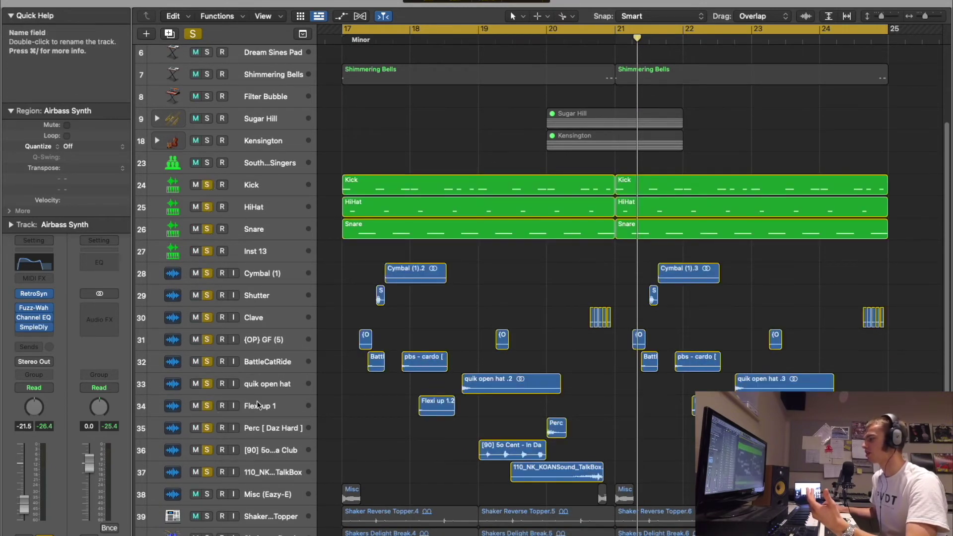
scroll(247, 451, down, 6)
click(207, 443)
scroll(373, 266, up, 9)
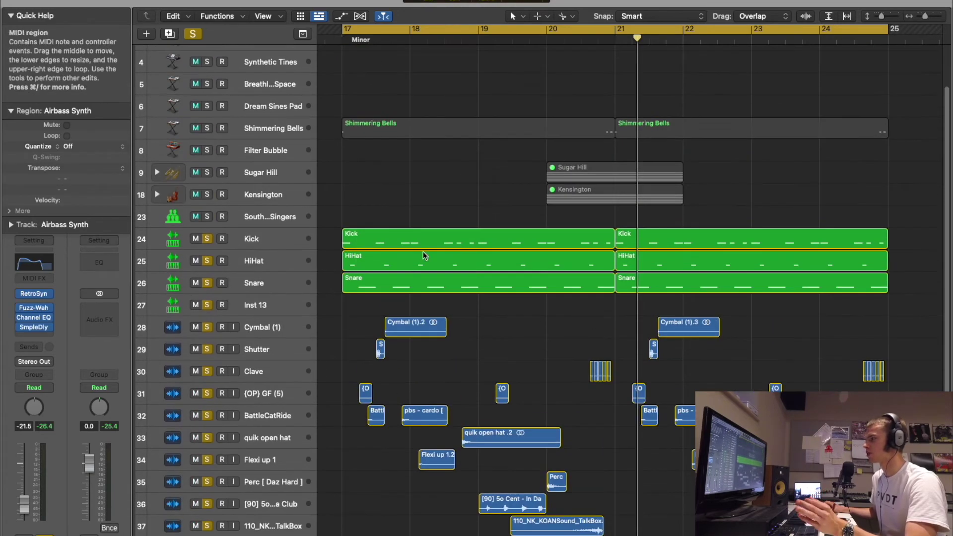
scroll(446, 224, up, 3)
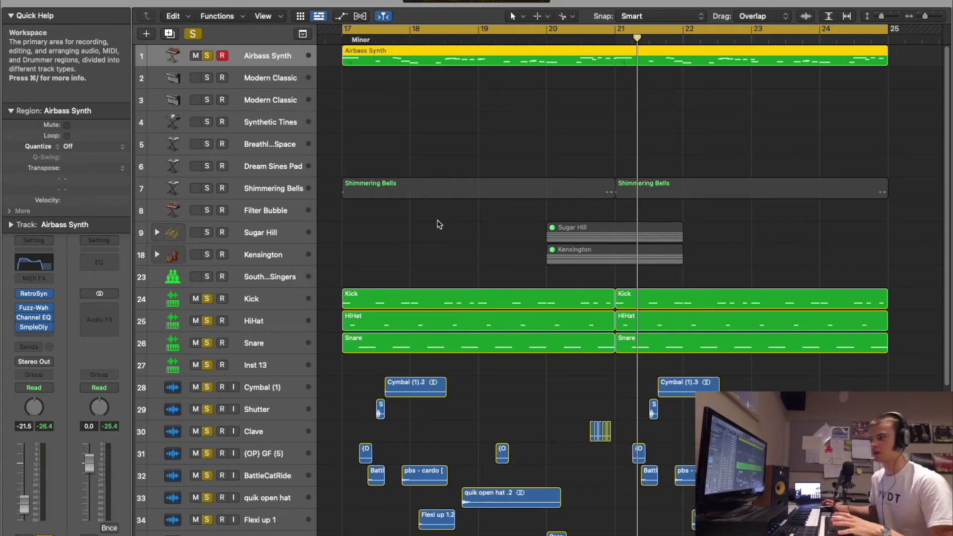
key(space)
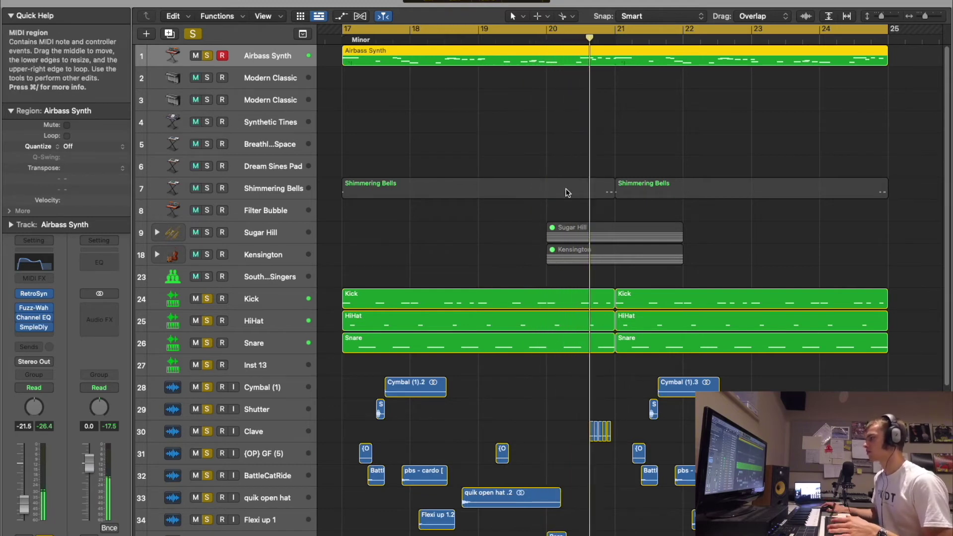
Step: Zoom in on bars 19–21, replay the bass from around bars 19–20, then zoom out fully
drag(475, 46, 586, 94)
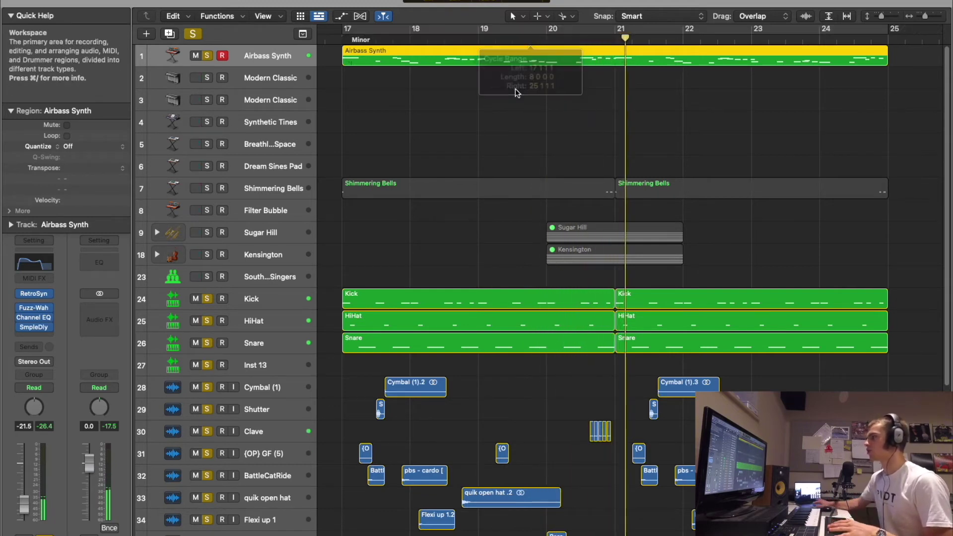
key(space)
click(511, 38)
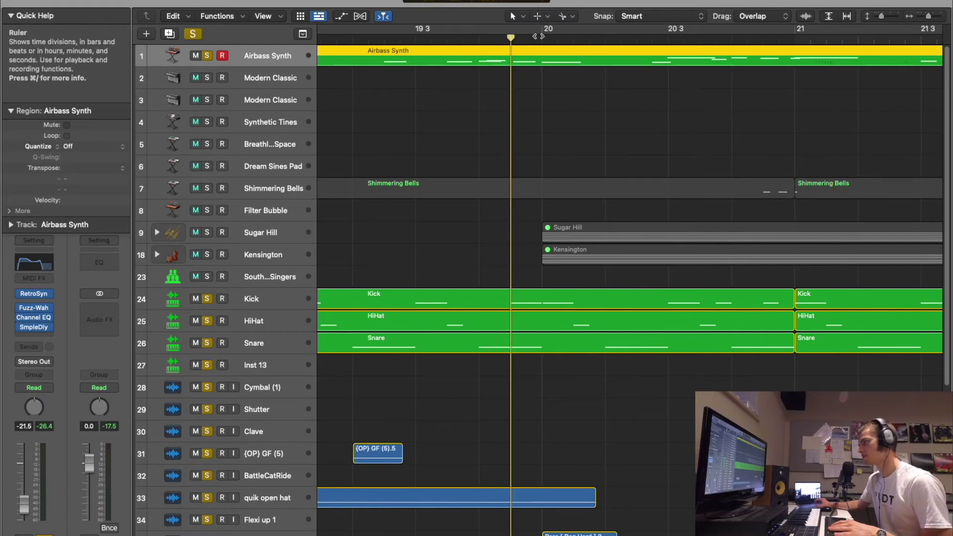
click(522, 41)
click(510, 39)
key(space)
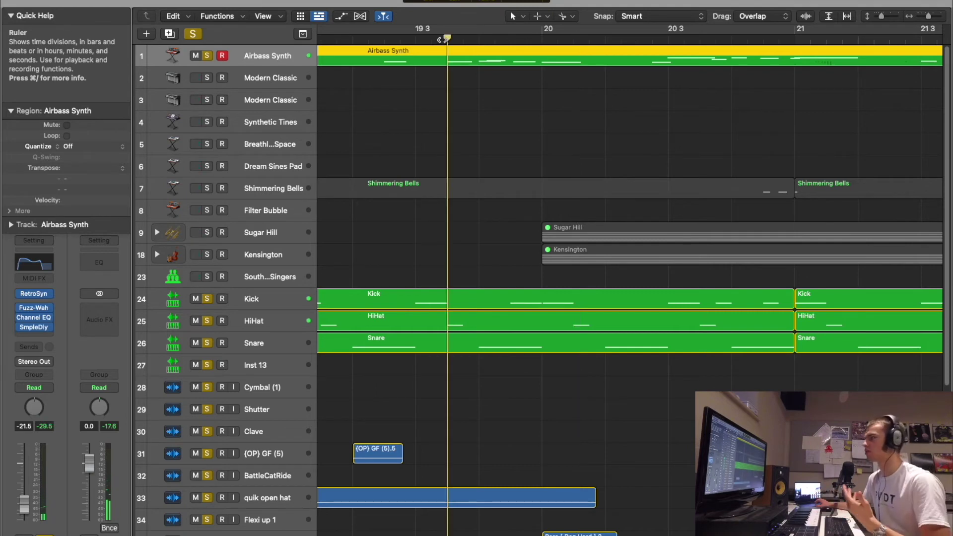
click(424, 40)
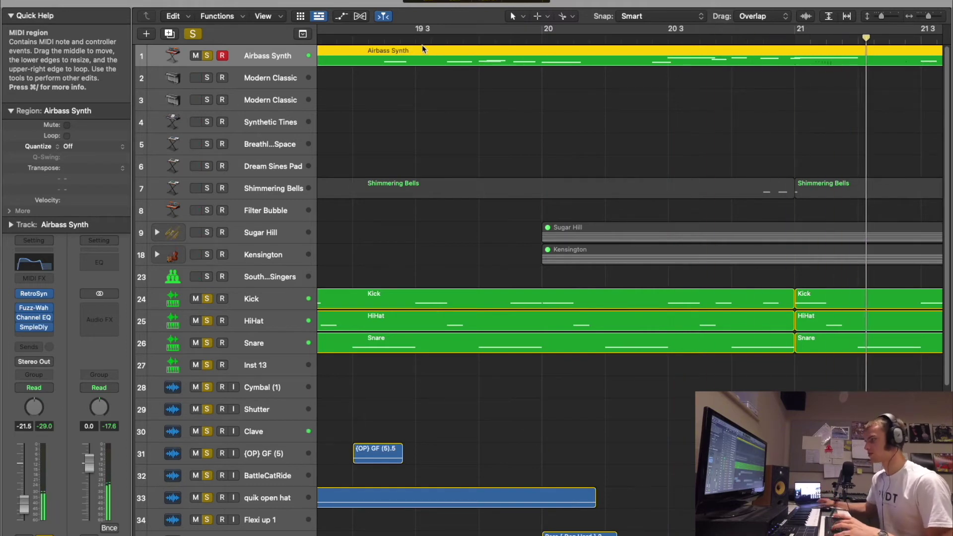
key(super+Left)
key(super+Left)
key(super+Left)
key(super+Left)
Step: Turn off the global solo, jump back to bar 17, and zoom in on bars 17–25
scroll(457, 98, down, 5)
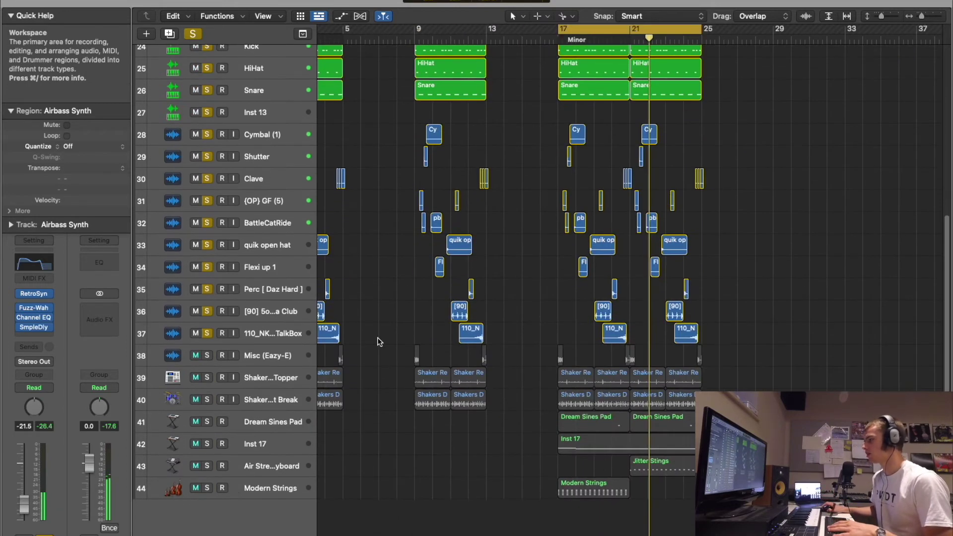
click(196, 33)
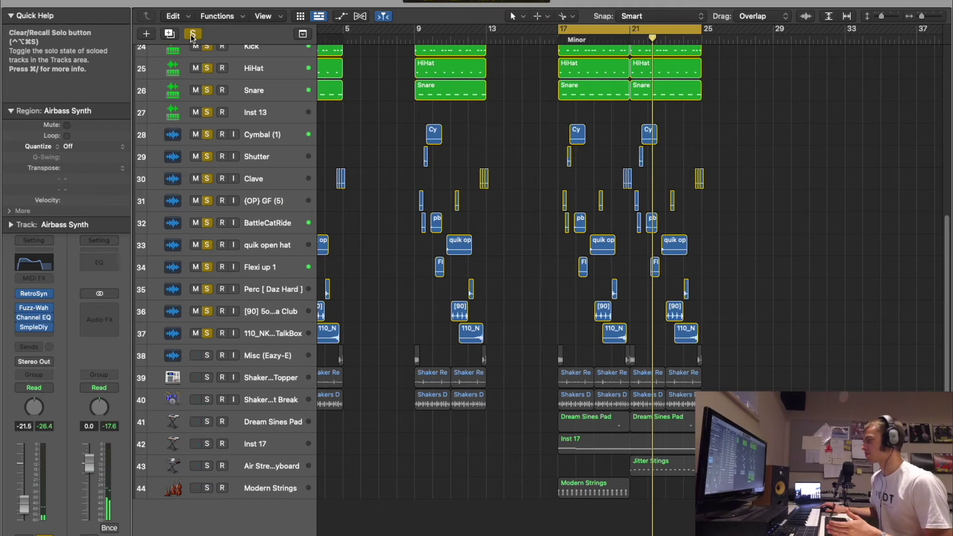
scroll(447, 268, up, 5)
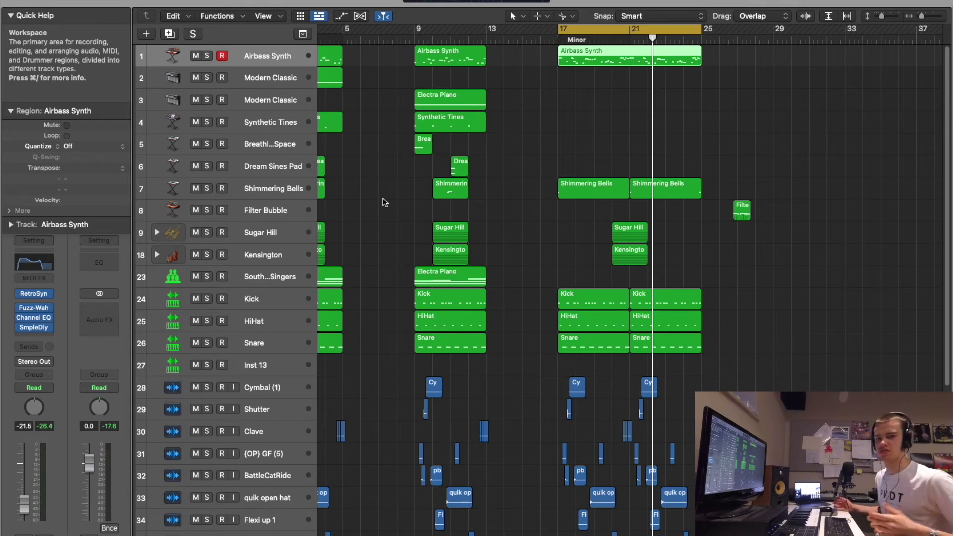
key(Return)
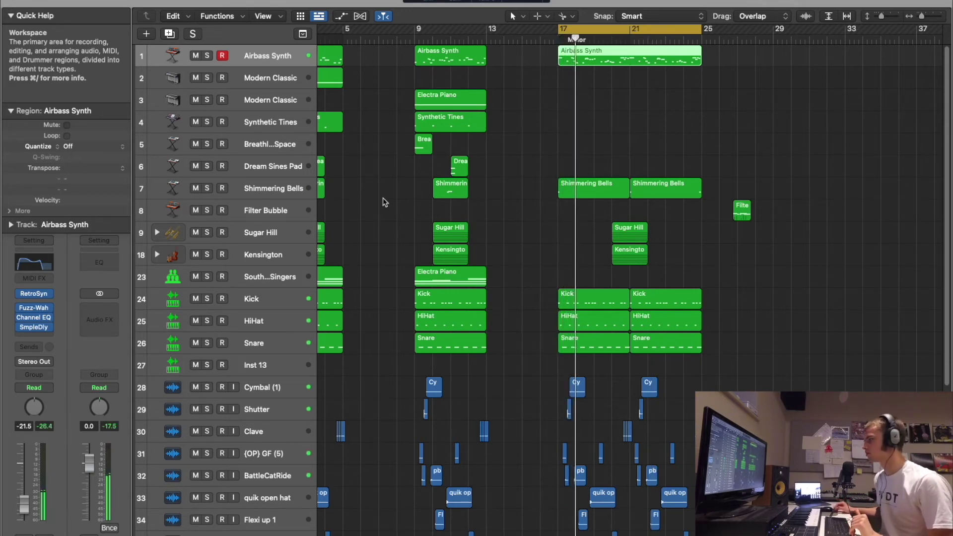
key(z)
scroll(421, 272, down, 5)
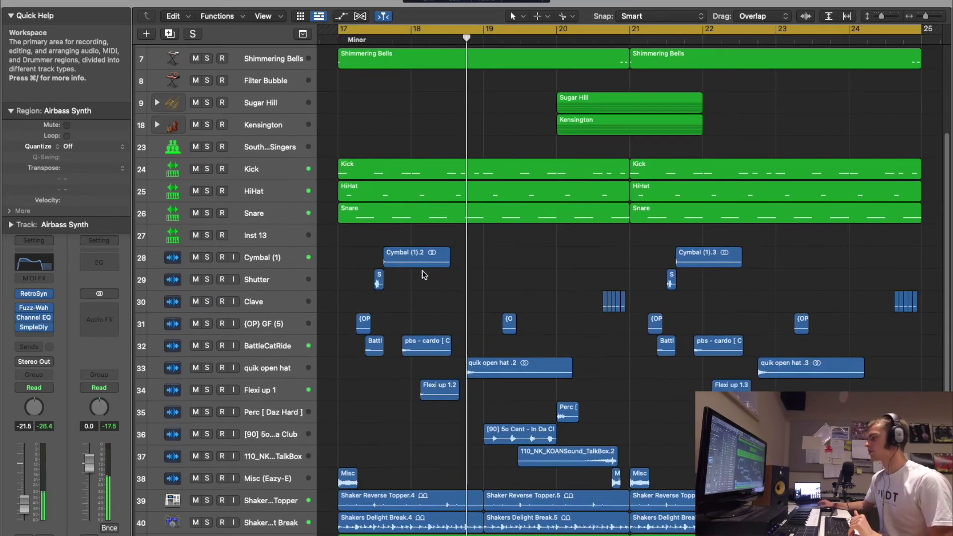
Step: Unmute track 40 Shakers Delight Break with Ctrl+M, then select the Filter Bubble track
click(253, 523)
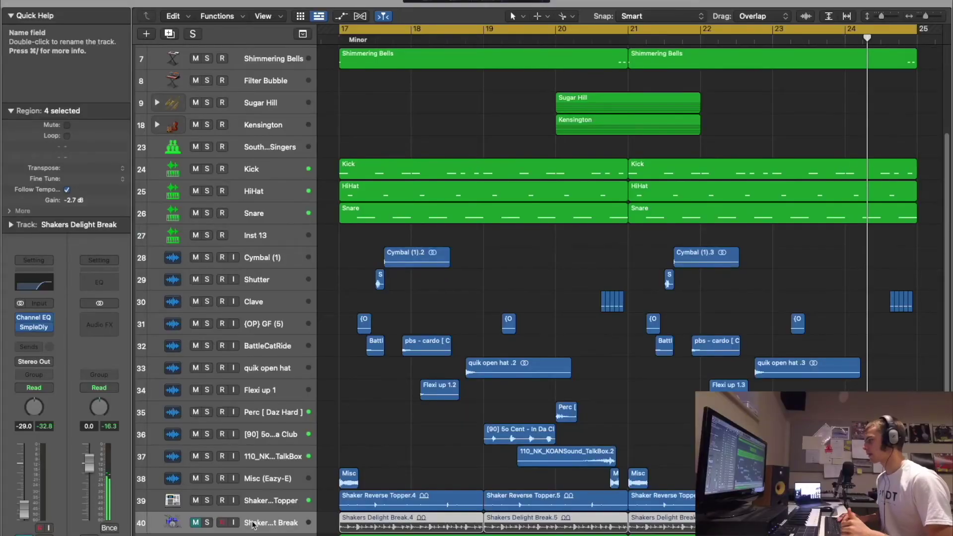
key(ctrl+m)
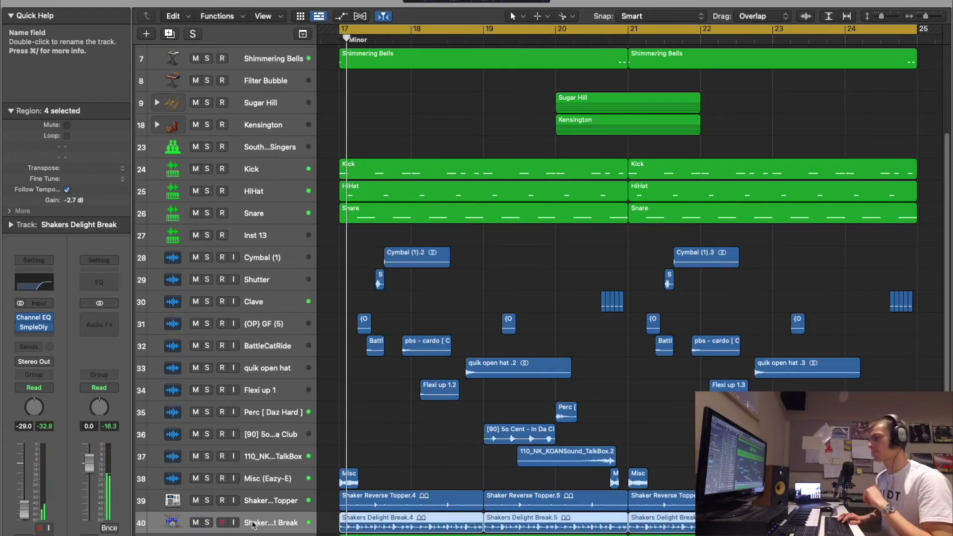
scroll(251, 254, up, 6)
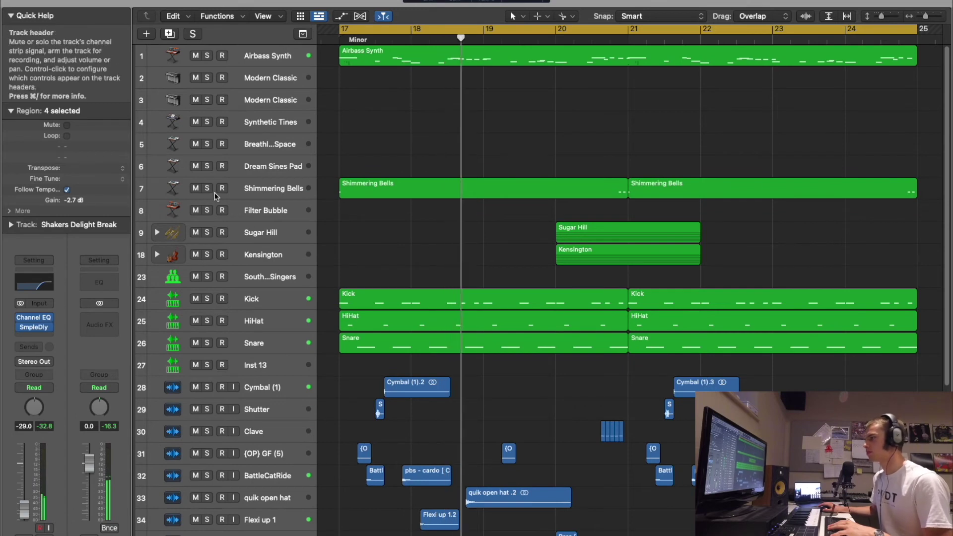
click(286, 213)
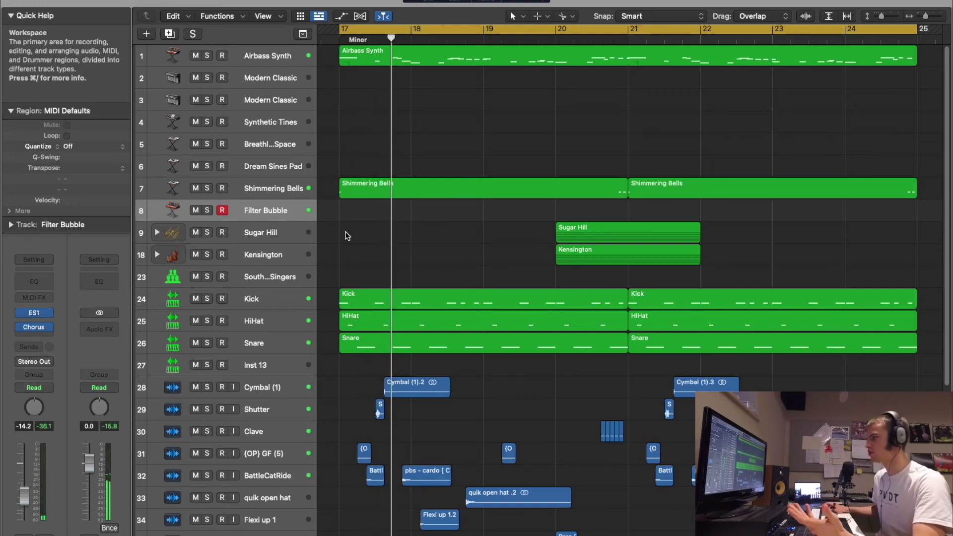
scroll(332, 368, down, 3)
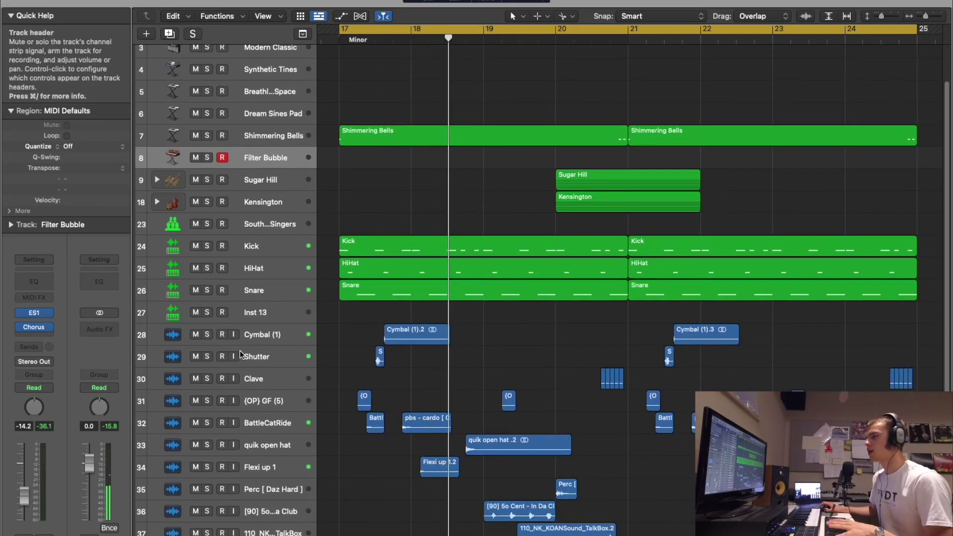
scroll(333, 369, down, 5)
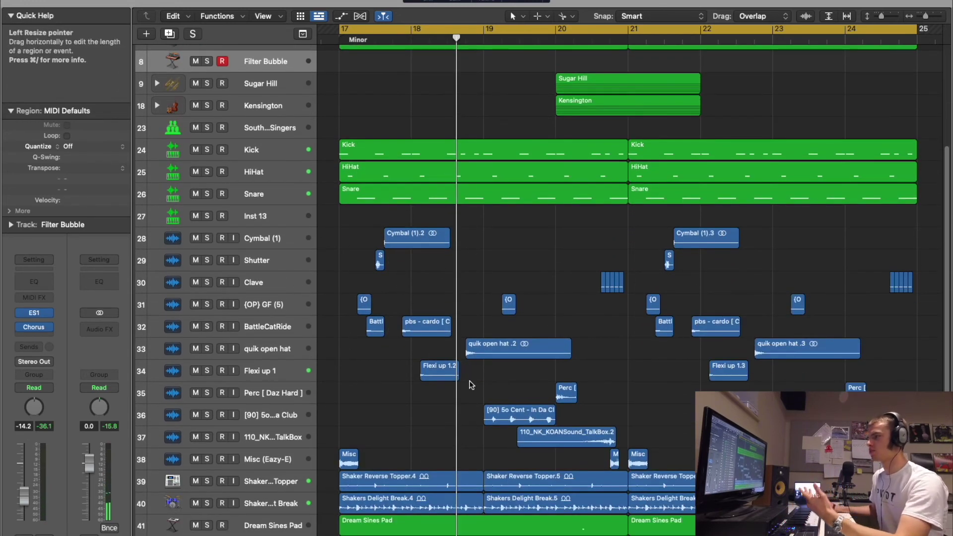
drag(195, 238, 207, 437)
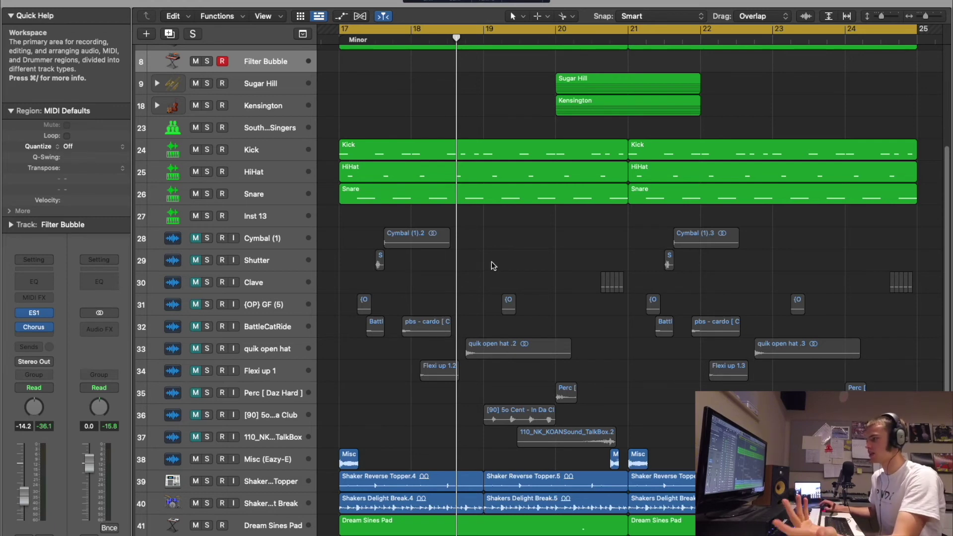
key(space)
click(197, 503)
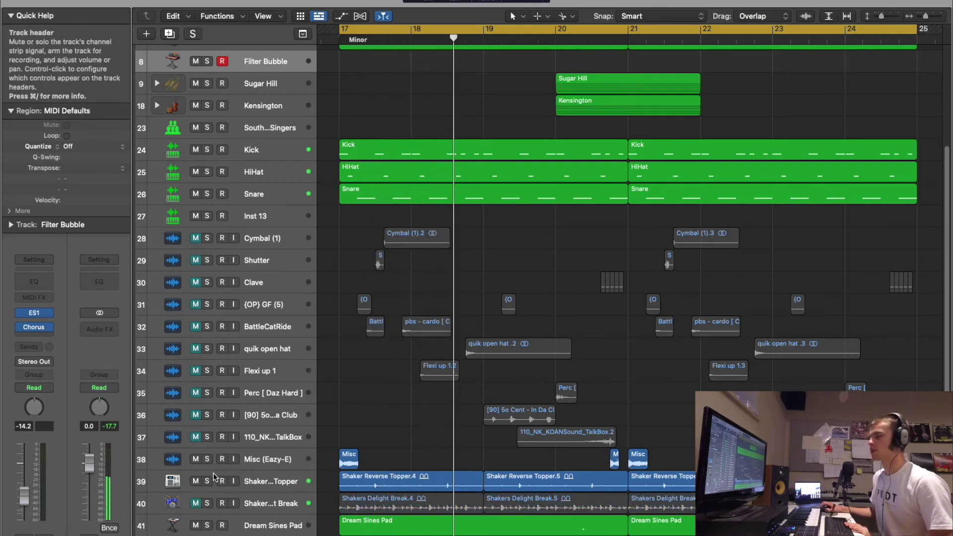
click(195, 481)
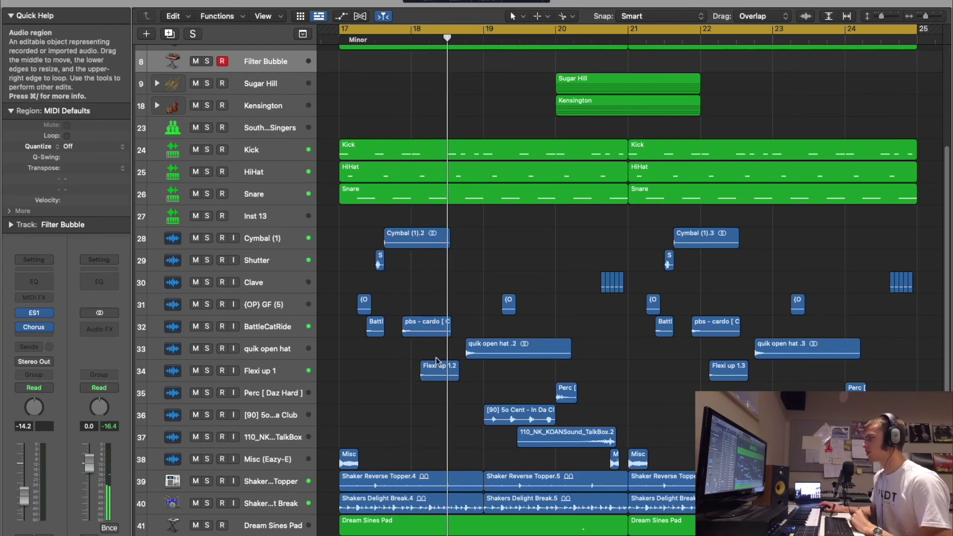
scroll(433, 363, up, 5)
scroll(432, 363, down, 15)
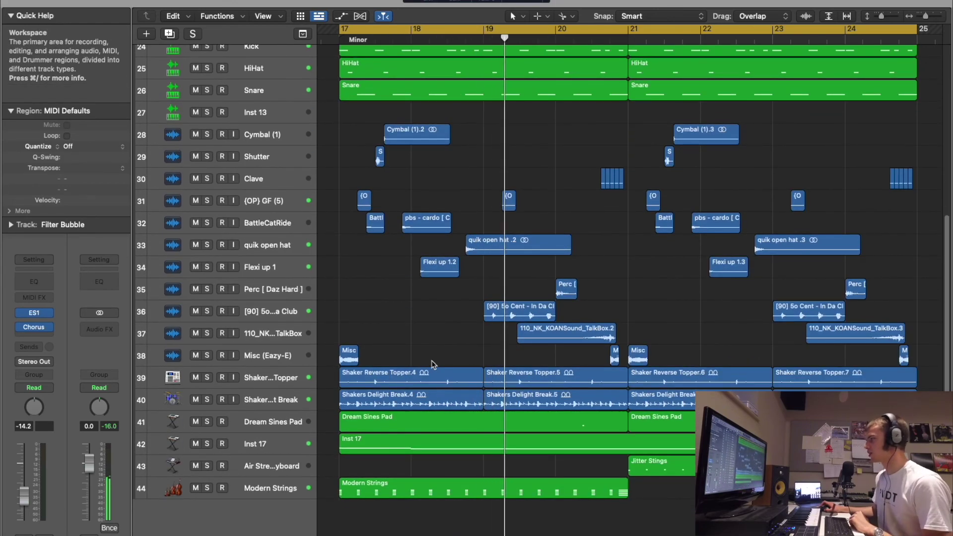
Step: Stop playback, then select the Airbass Synth track and turn on its Solo button
scroll(588, 220, up, 10)
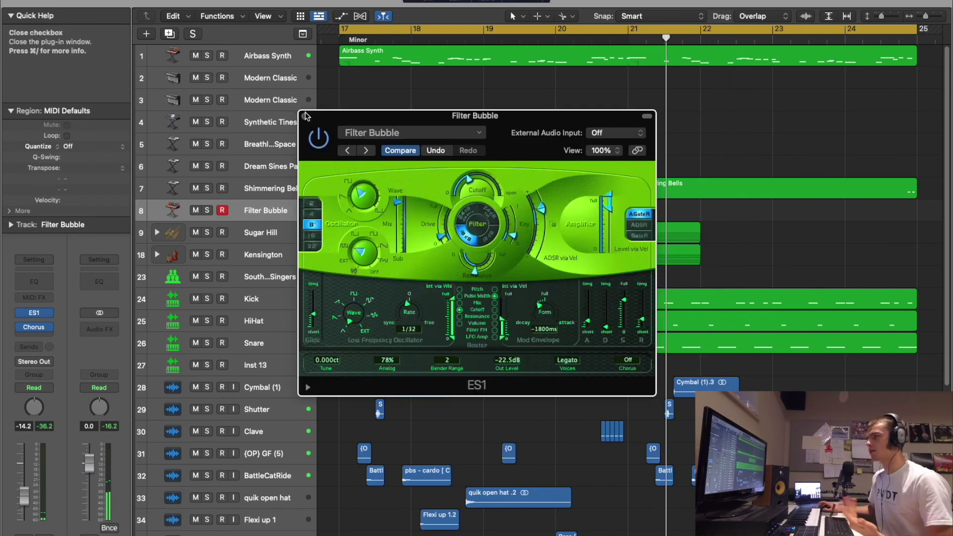
click(308, 115)
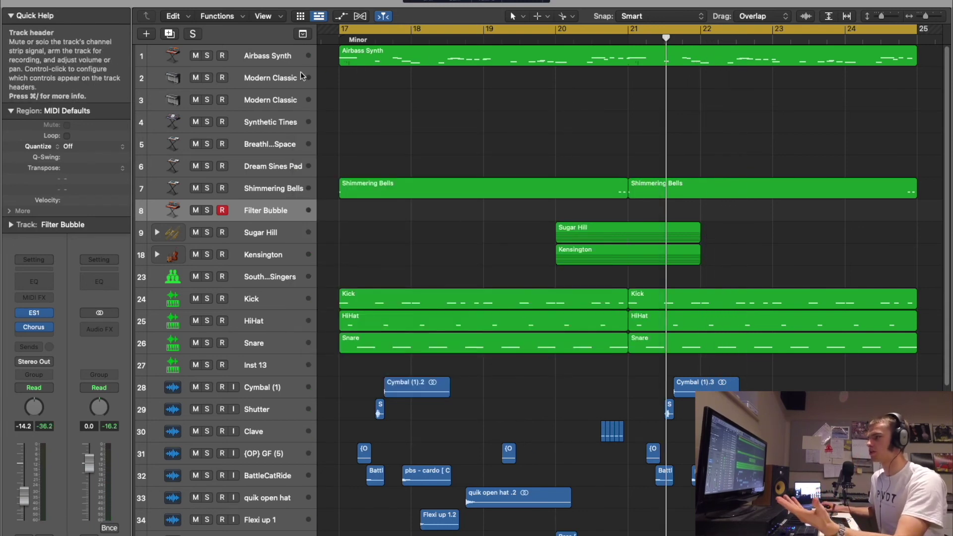
click(265, 59)
click(208, 56)
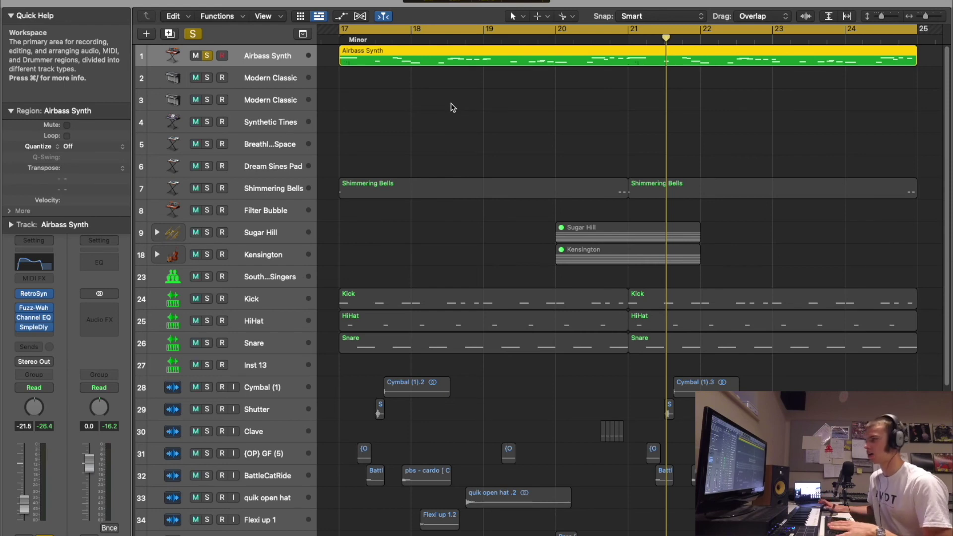
key(shift+Return)
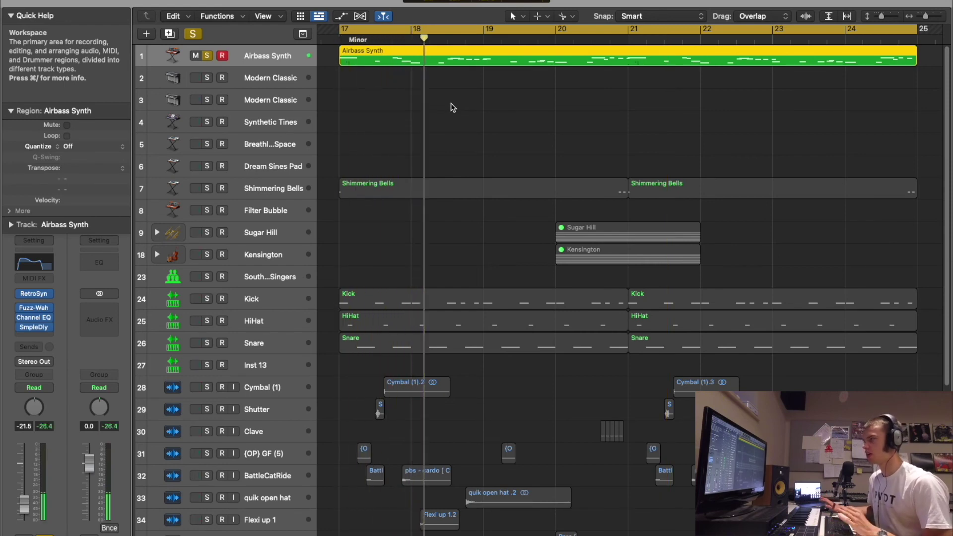
key(space)
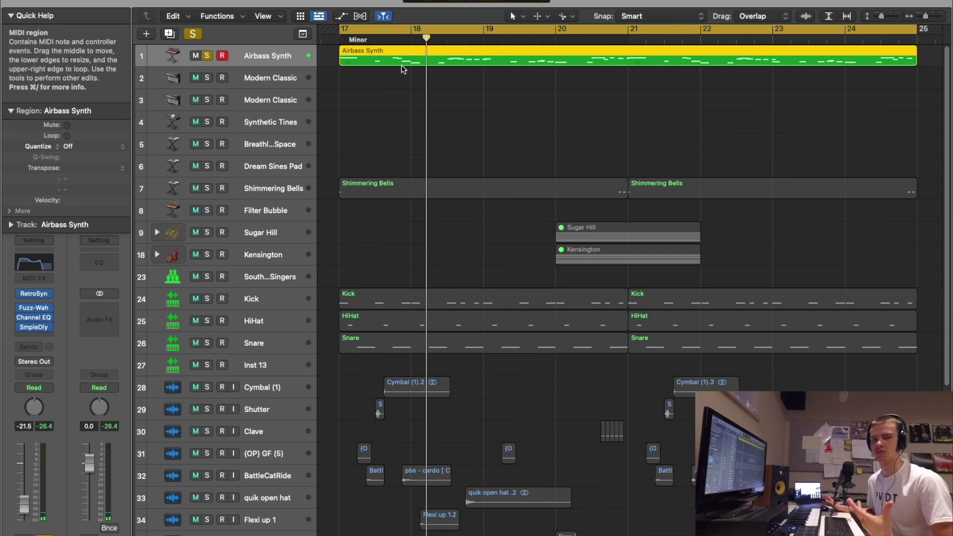